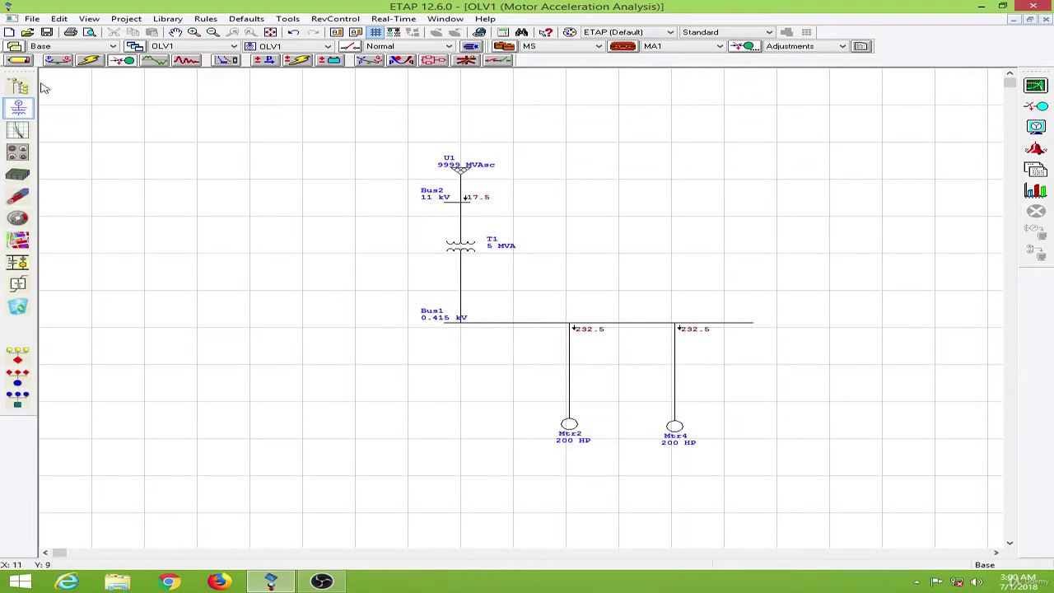
In edit mode, copy the Mtr4 motor and place the duplicate beside it, below the line of Bus1.
{"action": "left_click", "coordinate": [20, 61]}
{"action": "left_click", "coordinate": [680, 433]}
{"action": "right_click", "coordinate": [679, 429]}
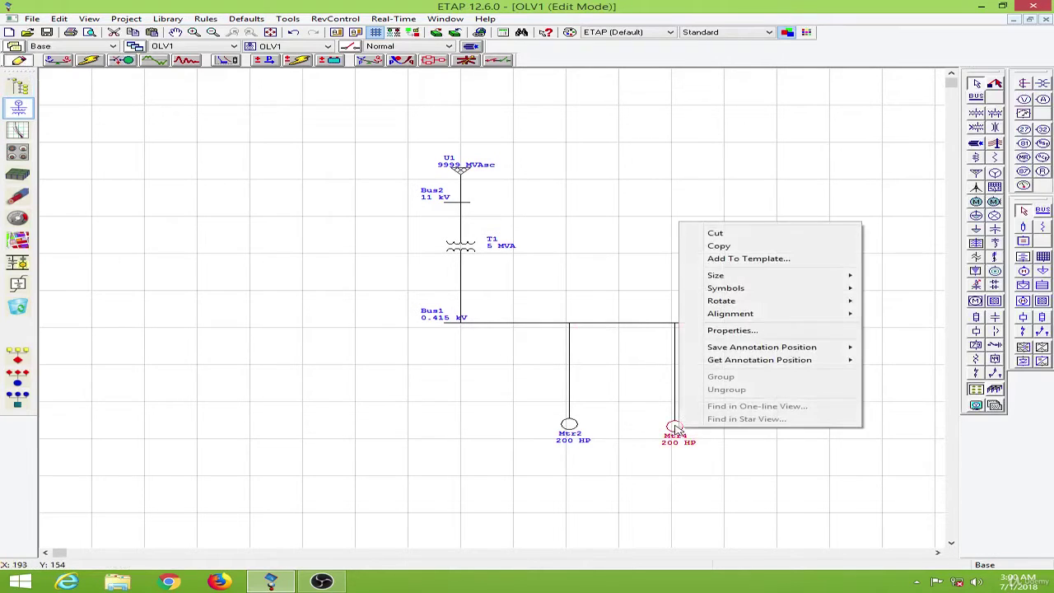
{"action": "left_click", "coordinate": [744, 246]}
{"action": "right_click", "coordinate": [302, 192]}
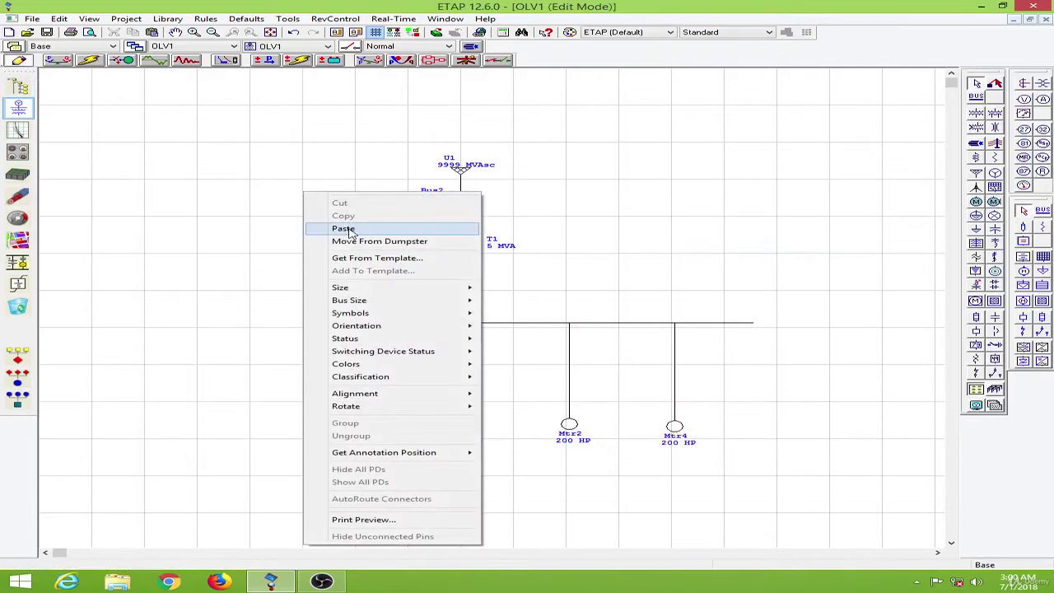
{"action": "left_click", "coordinate": [325, 229]}
{"action": "left_click_drag", "start_coordinate": [355, 234], "coordinate": [674, 422]}
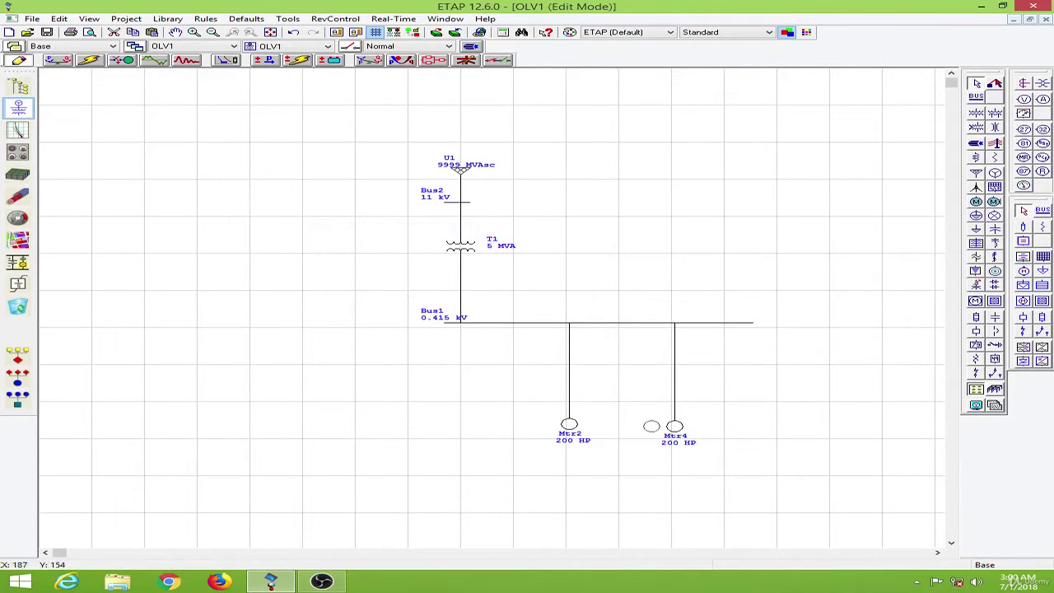
{"action": "left_click_drag", "start_coordinate": [533, 434], "coordinate": [771, 426]}
Extend Bus1 so that it reaches over the newly pasted motor.
{"action": "left_click", "coordinate": [754, 321]}
{"action": "left_click_drag", "start_coordinate": [754, 322], "coordinate": [824, 321]}
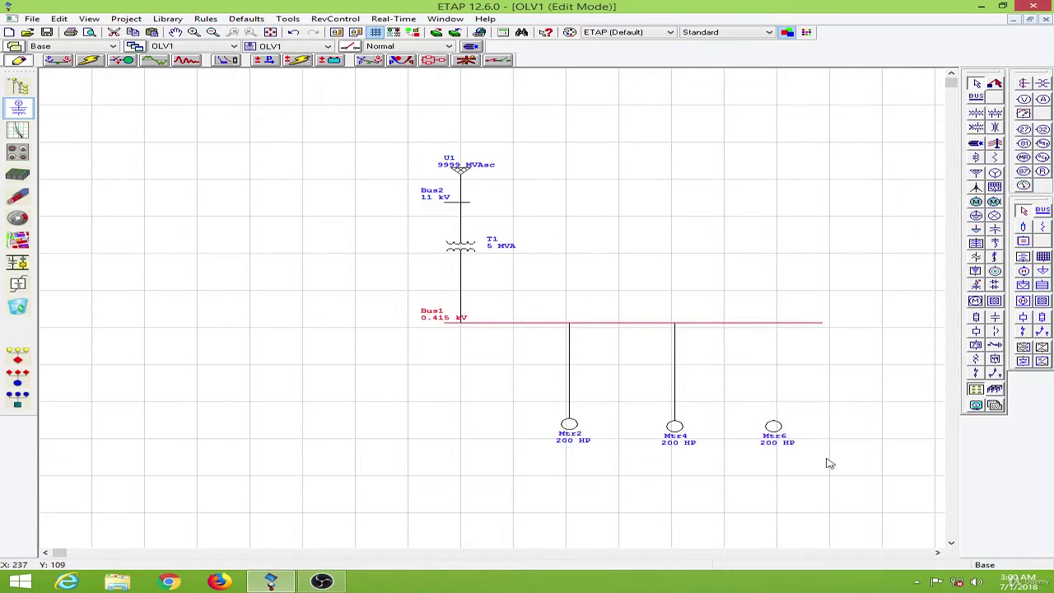
{"action": "left_click", "coordinate": [796, 397]}
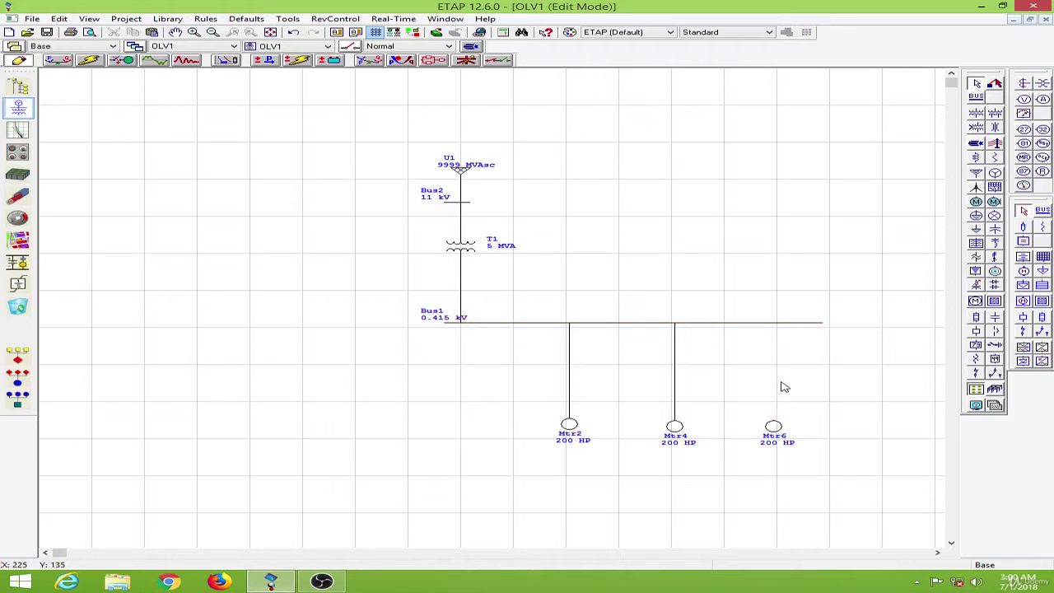
Add a variable frequency drive above Mtr6 and a bus between the drive and the motor.
{"action": "left_click", "coordinate": [1042, 347]}
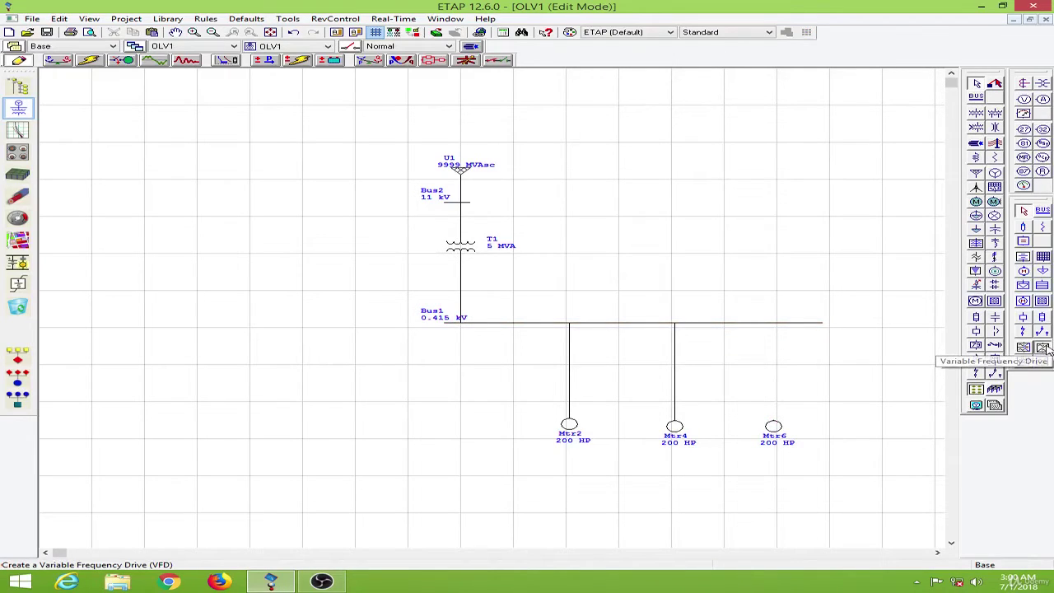
{"action": "left_click", "coordinate": [770, 377]}
{"action": "left_click", "coordinate": [977, 96]}
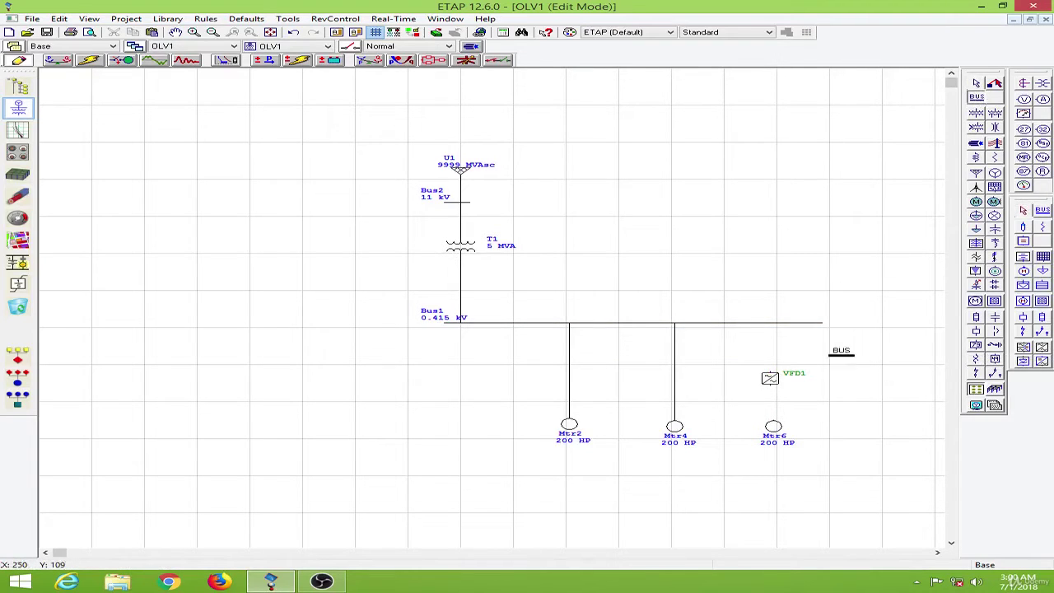
{"action": "left_click", "coordinate": [774, 400]}
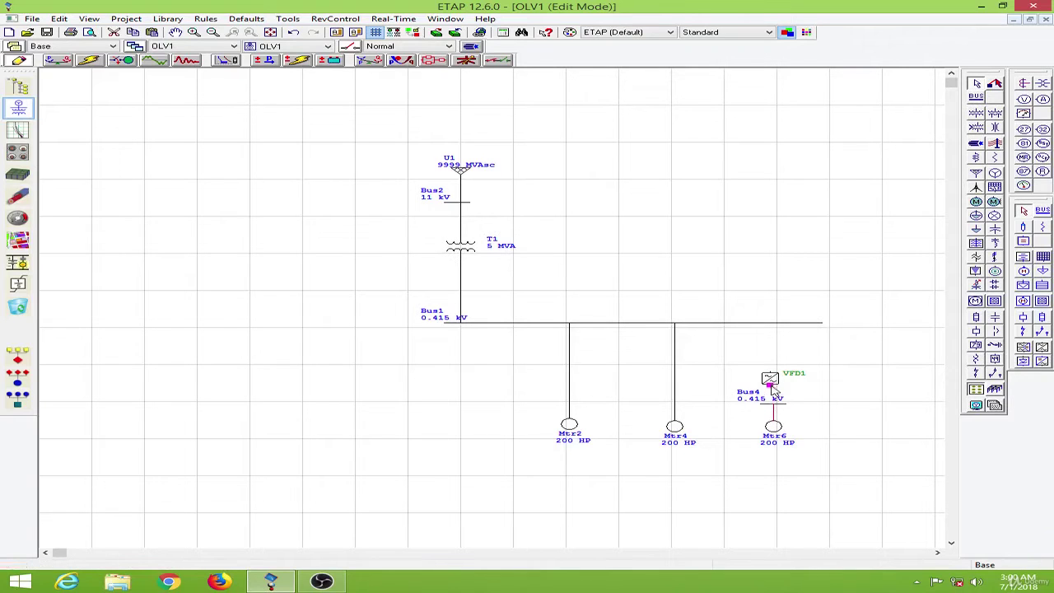
Align the variable frequency drive above Bus4 and connect its output to that bus.
{"action": "left_click_drag", "start_coordinate": [775, 400], "coordinate": [778, 382]}
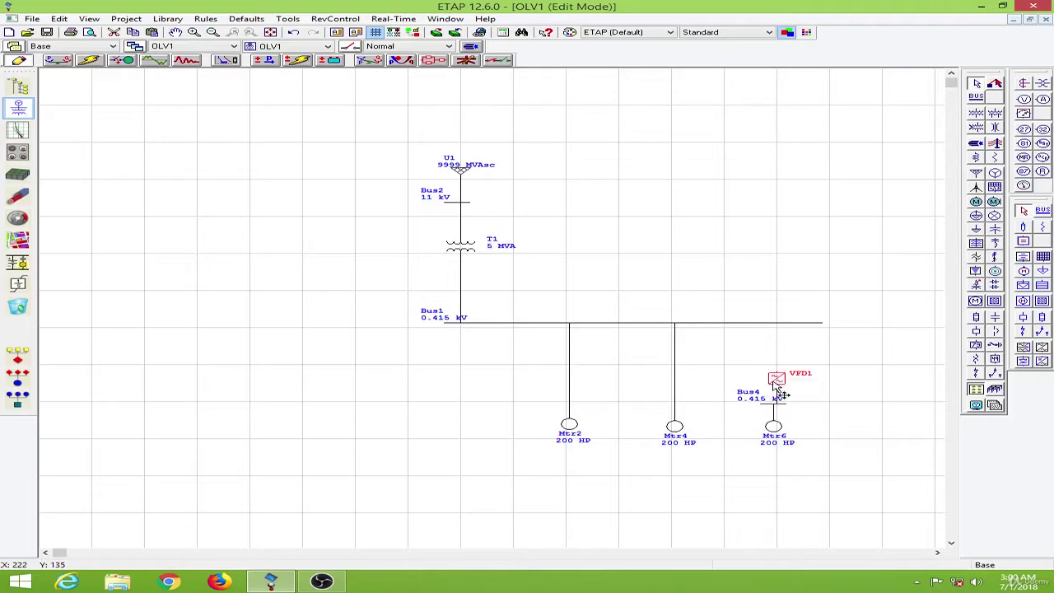
{"action": "key", "text": "Delete"}
{"action": "key", "text": "ctrl+z"}
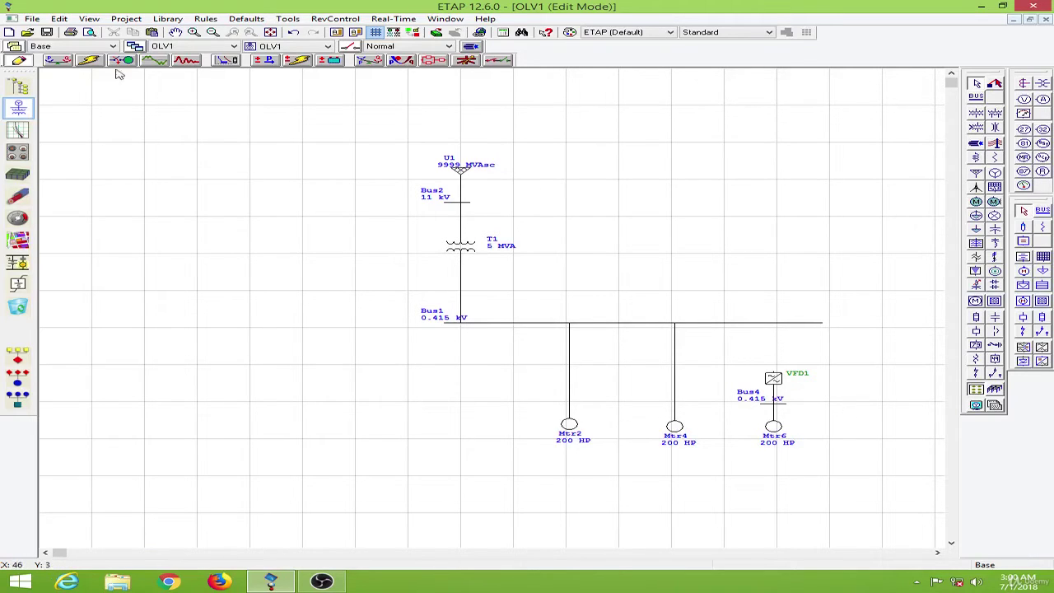
Run a load flow analysis on the one-line diagram to obtain the motor currents.
{"action": "left_click", "coordinate": [68, 63]}
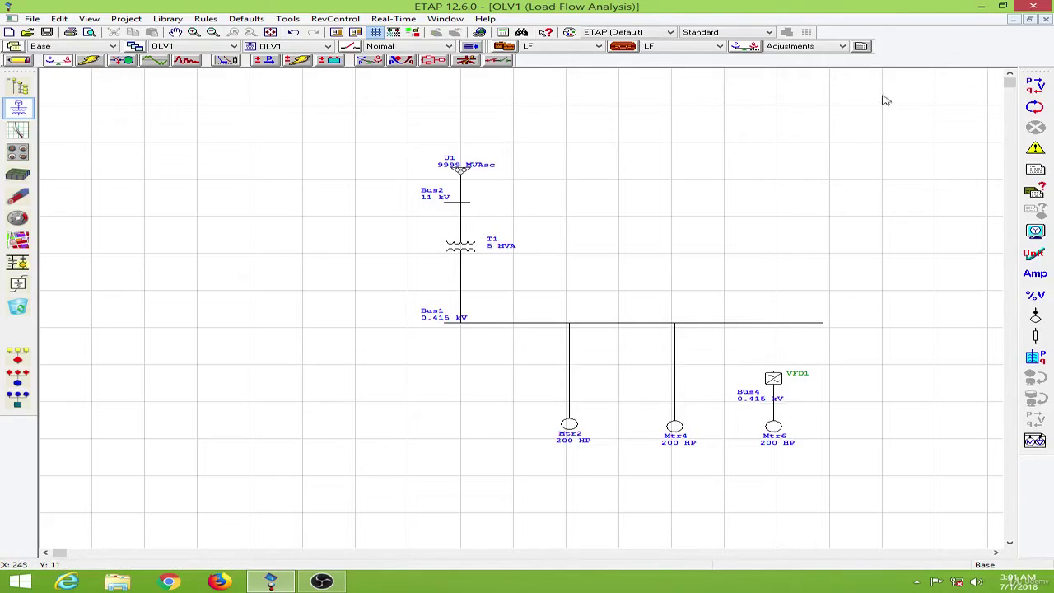
{"action": "left_click", "coordinate": [1039, 89]}
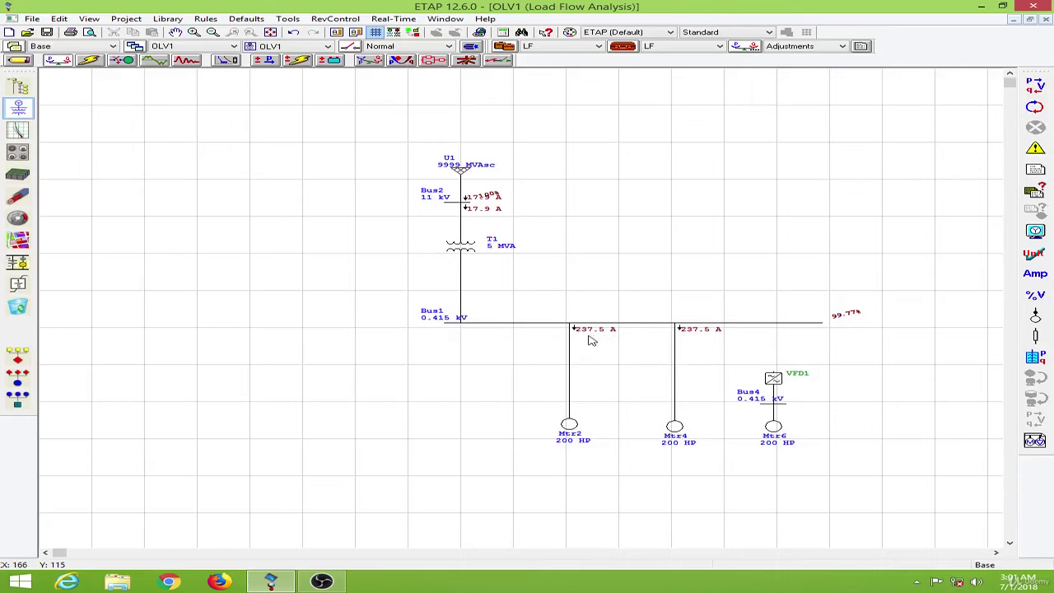
Set the output rating of VFD1 to 200 HP with a full load current of 237.5 A.
{"action": "double_click", "coordinate": [774, 381]}
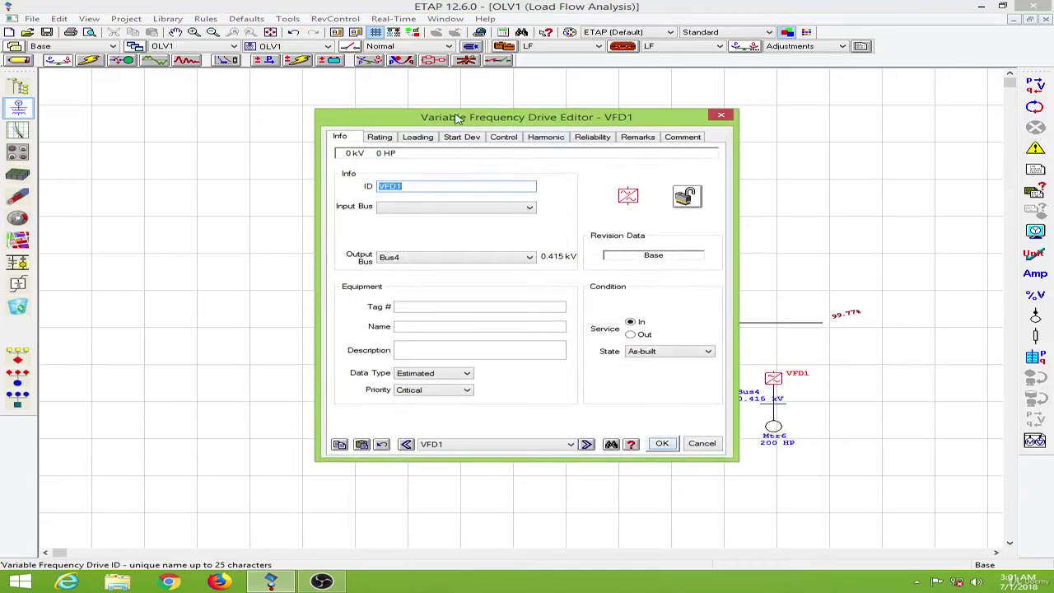
{"action": "left_click_drag", "start_coordinate": [449, 122], "coordinate": [242, 120]}
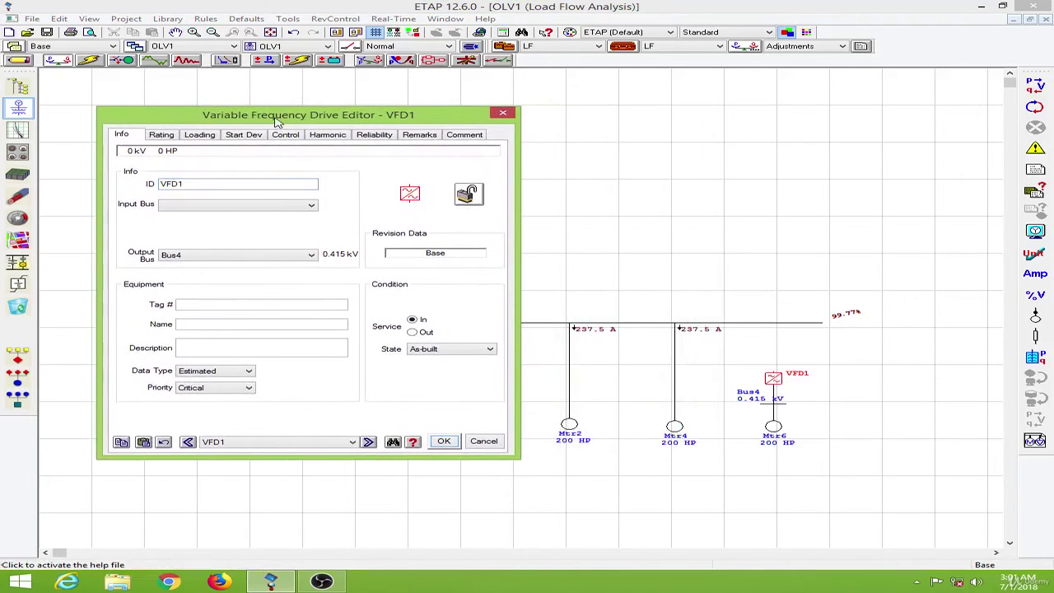
{"action": "left_click", "coordinate": [162, 135]}
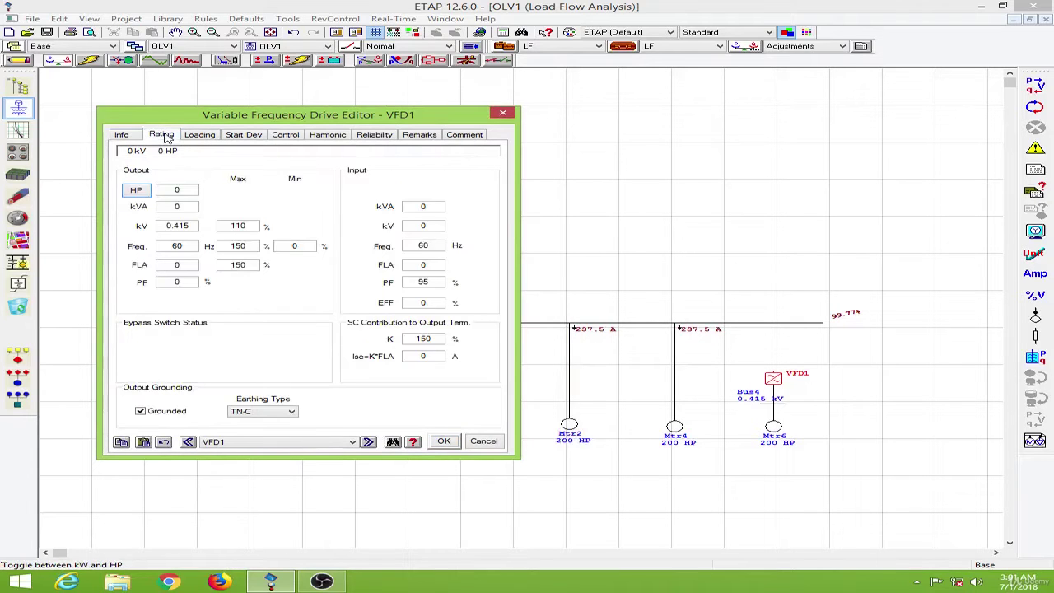
{"action": "left_click", "coordinate": [156, 190]}
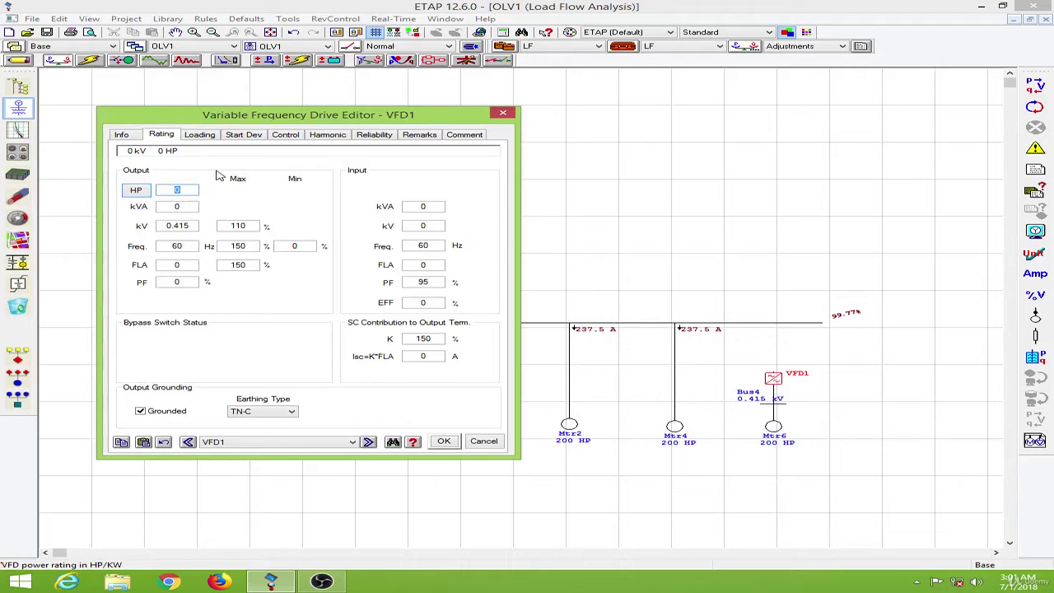
{"action": "type", "text": "200"}
{"action": "left_click", "coordinate": [187, 265]}
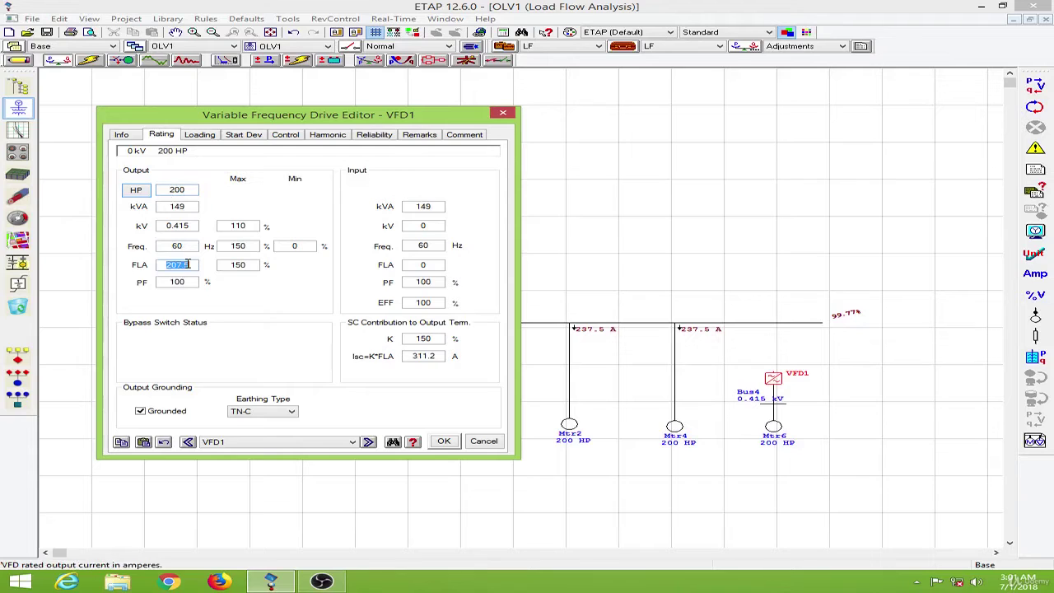
{"action": "type", "text": "237.5"}
{"action": "left_click", "coordinate": [272, 304]}
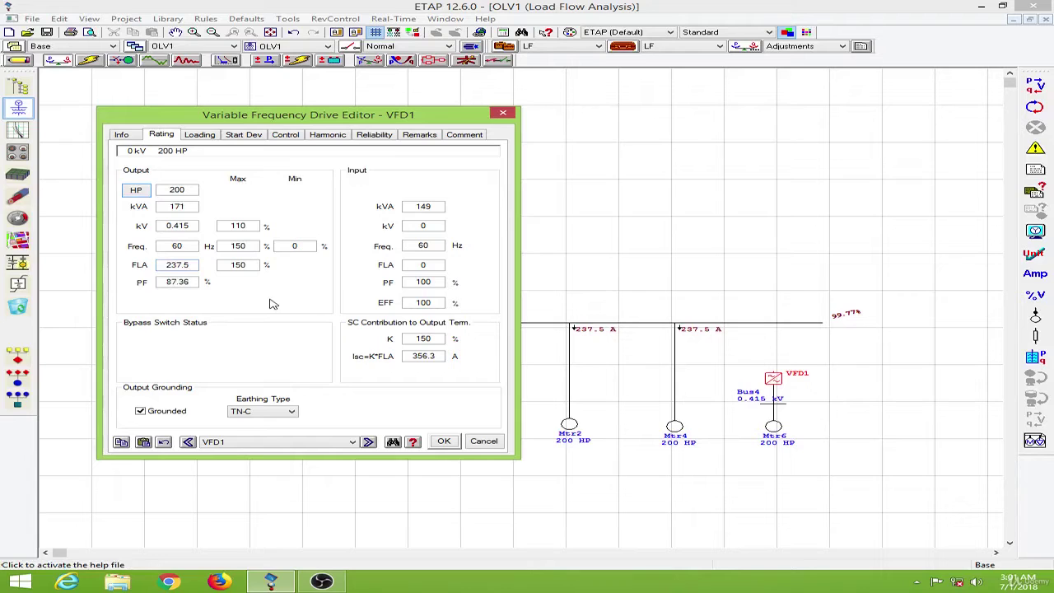
In VFD1's starting device control scheme, set the first stage's V/Hz to 800 %.
{"action": "left_click", "coordinate": [206, 139]}
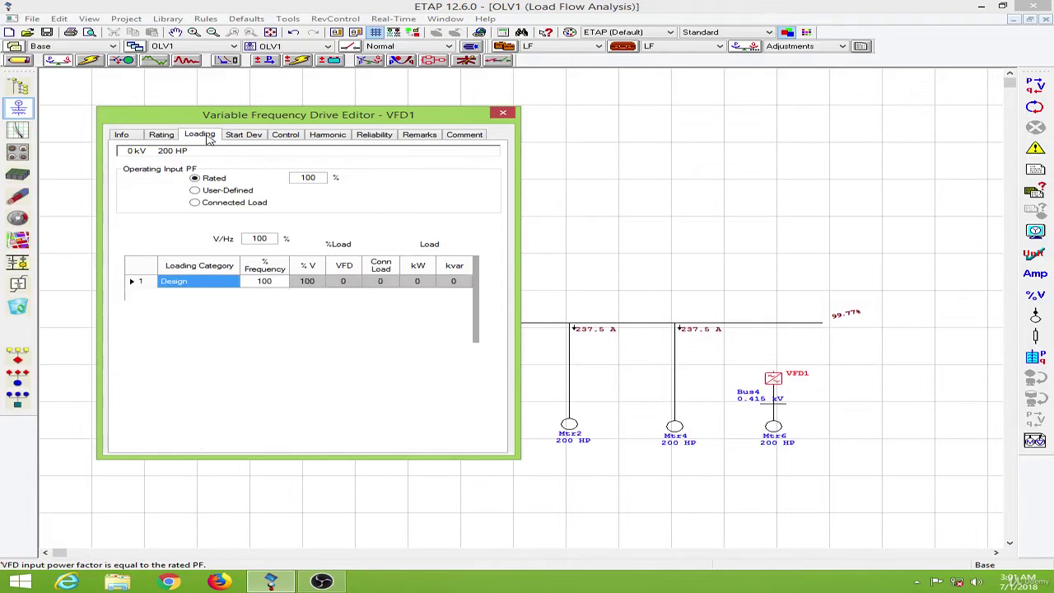
{"action": "left_click", "coordinate": [253, 136]}
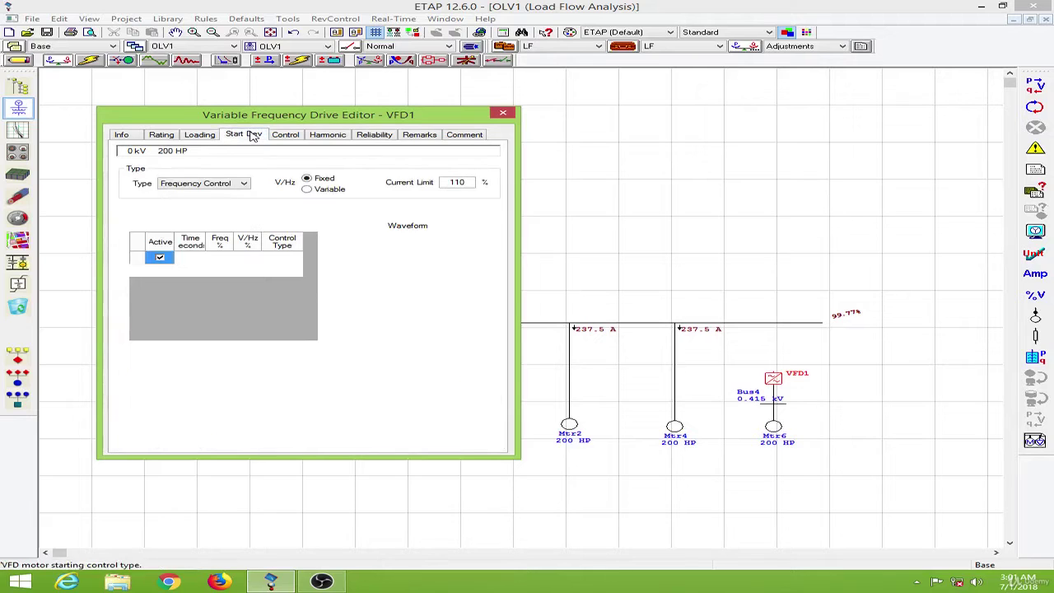
{"action": "left_click_drag", "start_coordinate": [265, 117], "coordinate": [311, 107]}
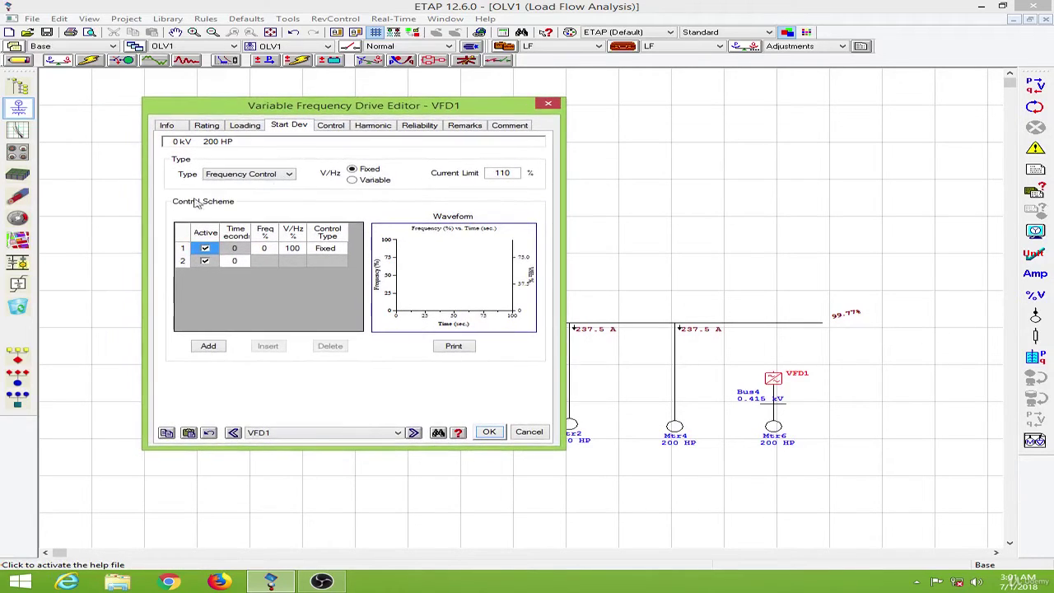
{"action": "left_click_drag", "start_coordinate": [334, 107], "coordinate": [511, 116]}
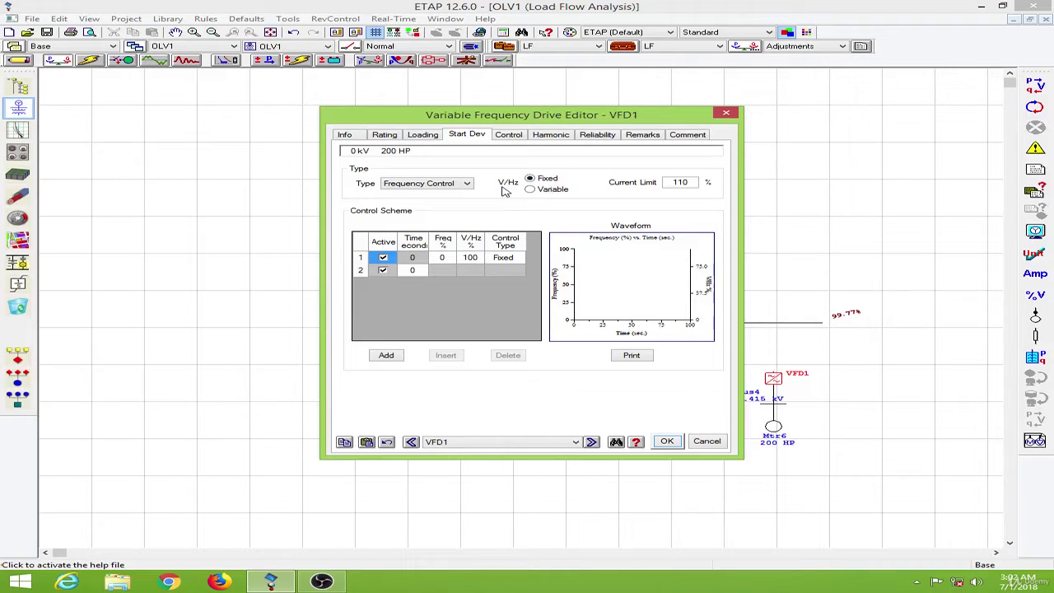
{"action": "left_click", "coordinate": [474, 257]}
{"action": "left_click_drag", "start_coordinate": [482, 258], "coordinate": [459, 258]}
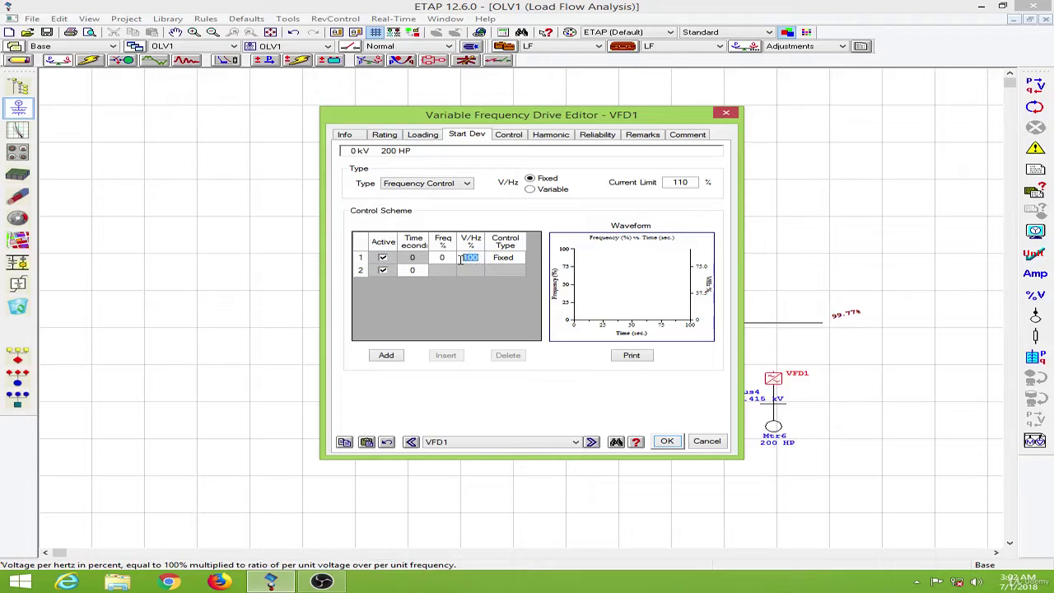
{"action": "type", "text": "80"}
{"action": "key", "text": "Return"}
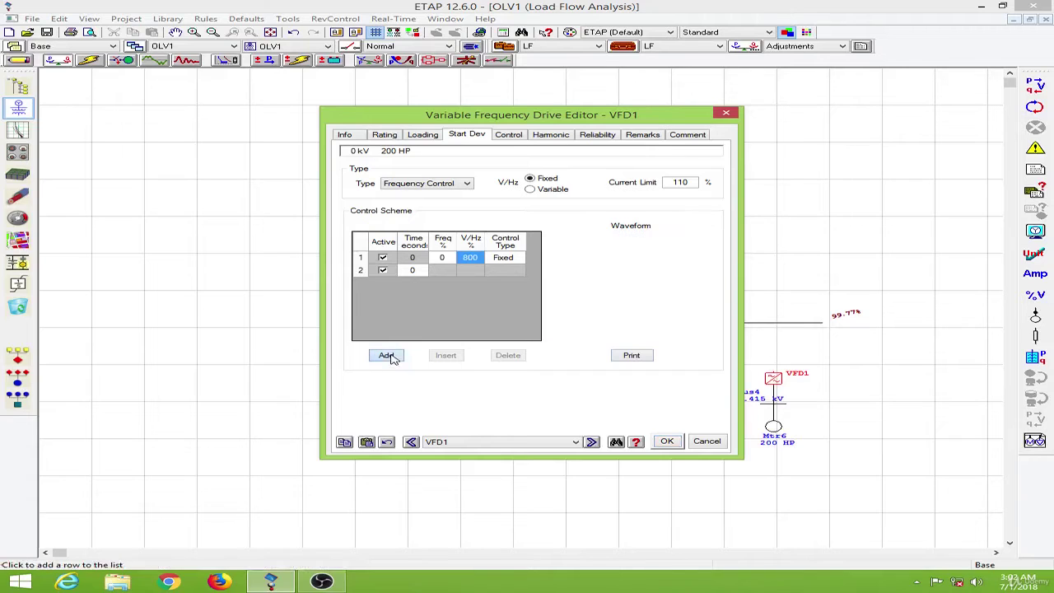
Add more stages to the control scheme and set the second stage to 1 second at 50 % frequency.
{"action": "left_click", "coordinate": [387, 355]}
{"action": "left_click", "coordinate": [387, 355]}
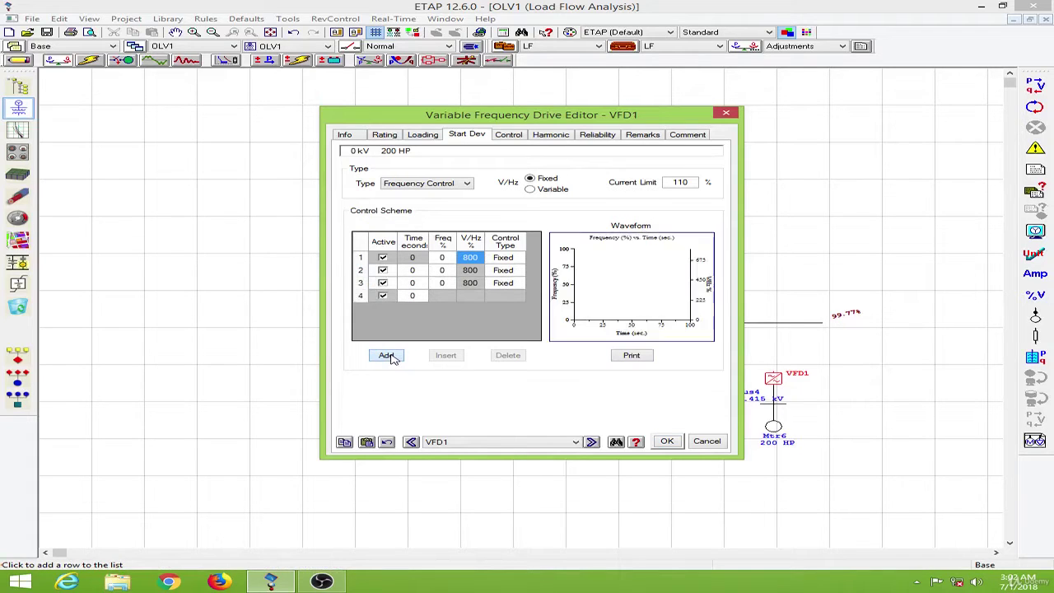
{"action": "left_click", "coordinate": [423, 270]}
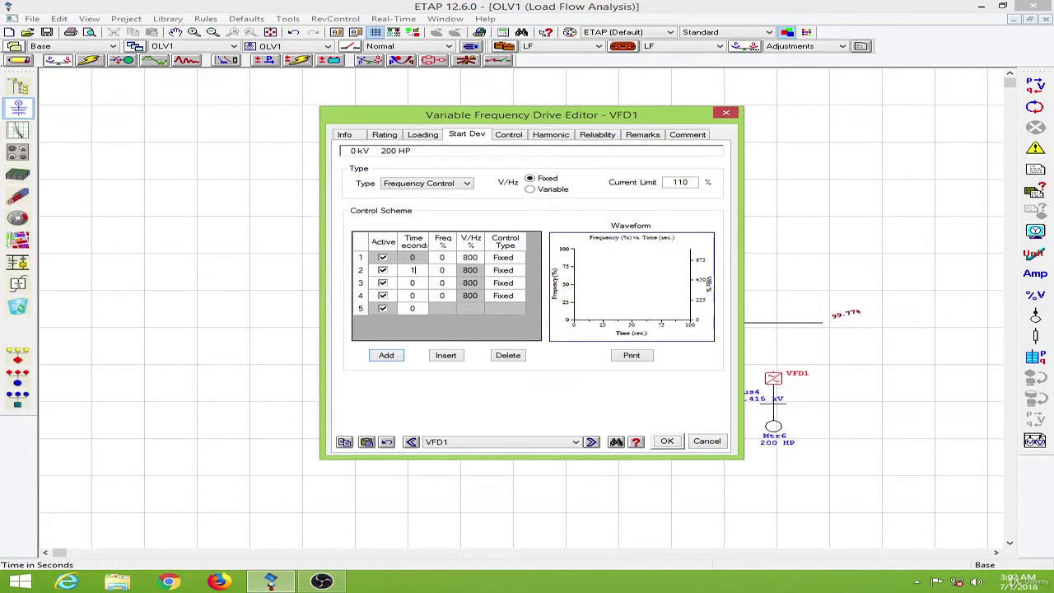
{"action": "left_click", "coordinate": [442, 270]}
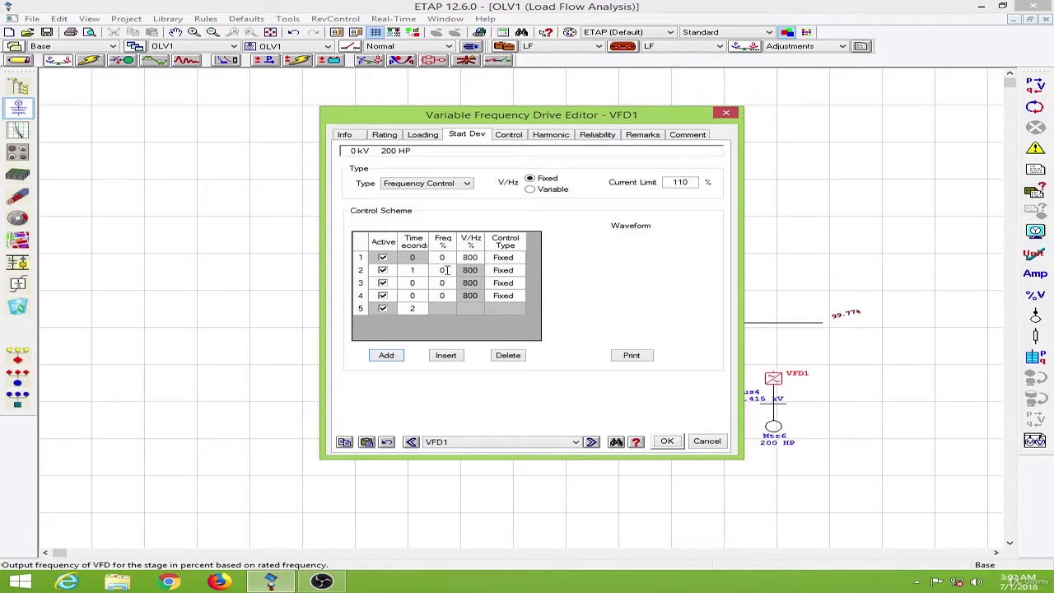
{"action": "left_click", "coordinate": [442, 270]}
{"action": "type", "text": "50"}
{"action": "key", "text": "Return"}
Set the third stage to 2 seconds at 75 % frequency and the fourth to 3 seconds at 90 %.
{"action": "left_click", "coordinate": [422, 283]}
{"action": "left_click", "coordinate": [422, 283]}
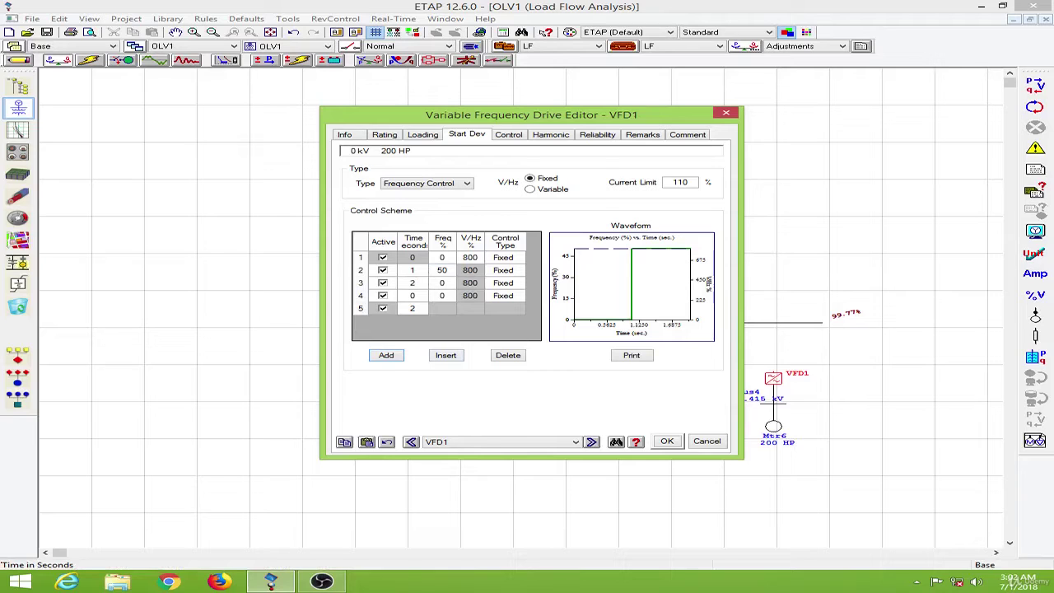
{"action": "left_click", "coordinate": [442, 283]}
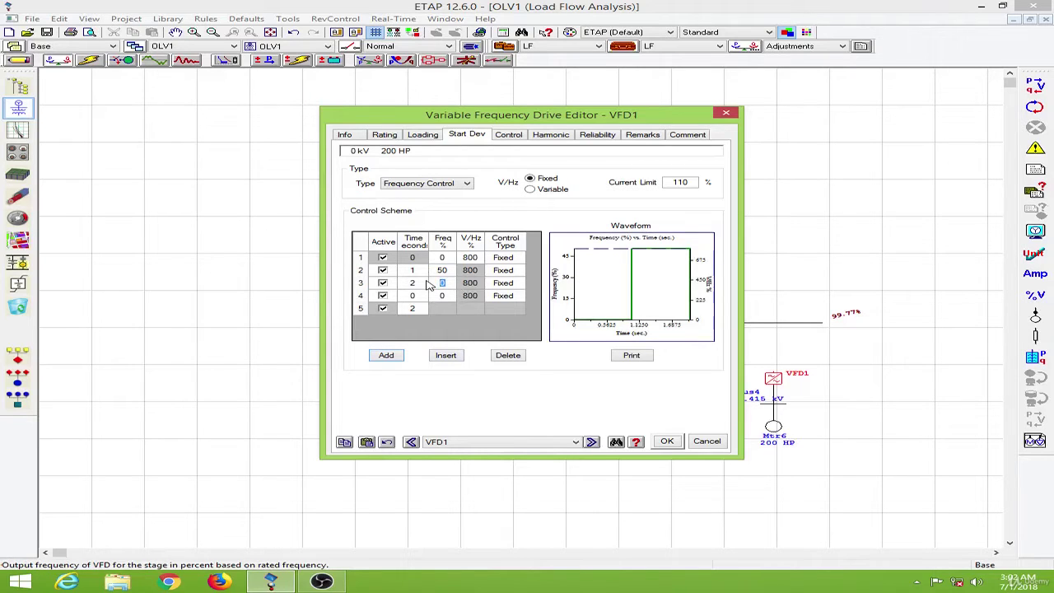
{"action": "type", "text": "7"}
{"action": "left_click", "coordinate": [423, 294]}
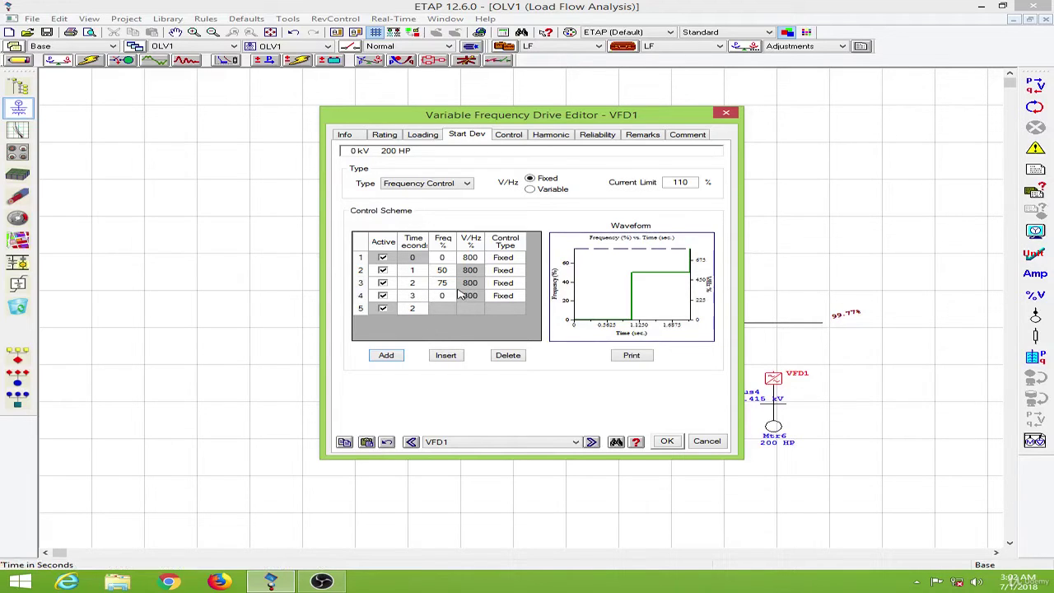
{"action": "left_click", "coordinate": [443, 294]}
{"action": "type", "text": "90"}
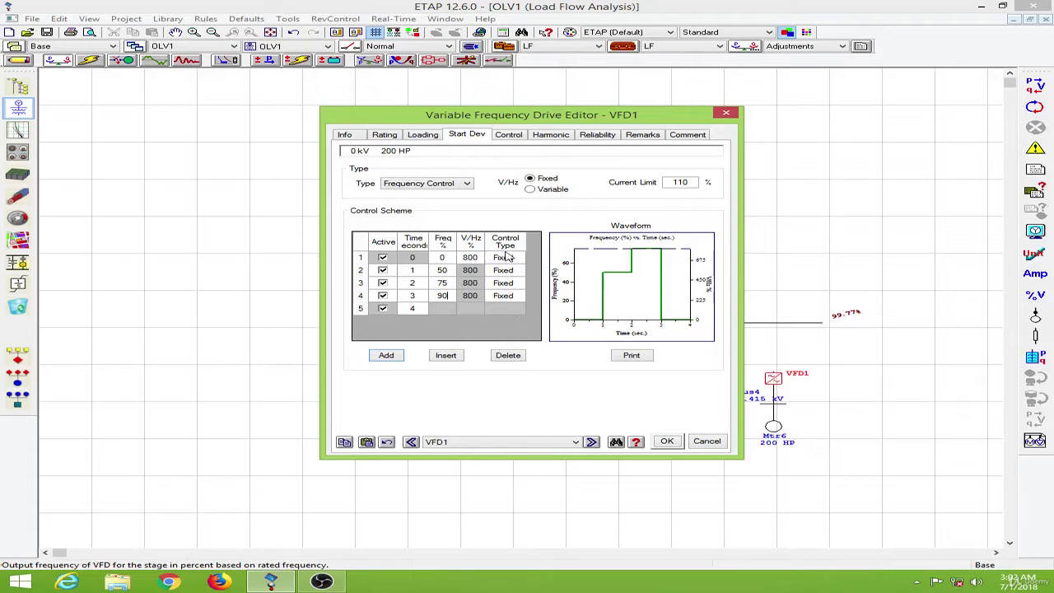
Change the control type of the first three stages to Ramp, keep the fourth Fixed, and save the VFD1 settings.
{"action": "left_click", "coordinate": [504, 257]}
{"action": "left_click", "coordinate": [517, 258]}
{"action": "left_click", "coordinate": [519, 276]}
{"action": "left_click", "coordinate": [504, 270]}
{"action": "left_click", "coordinate": [518, 271]}
{"action": "left_click", "coordinate": [515, 288]}
{"action": "left_click", "coordinate": [504, 282]}
{"action": "left_click", "coordinate": [517, 284]}
{"action": "left_click", "coordinate": [510, 306]}
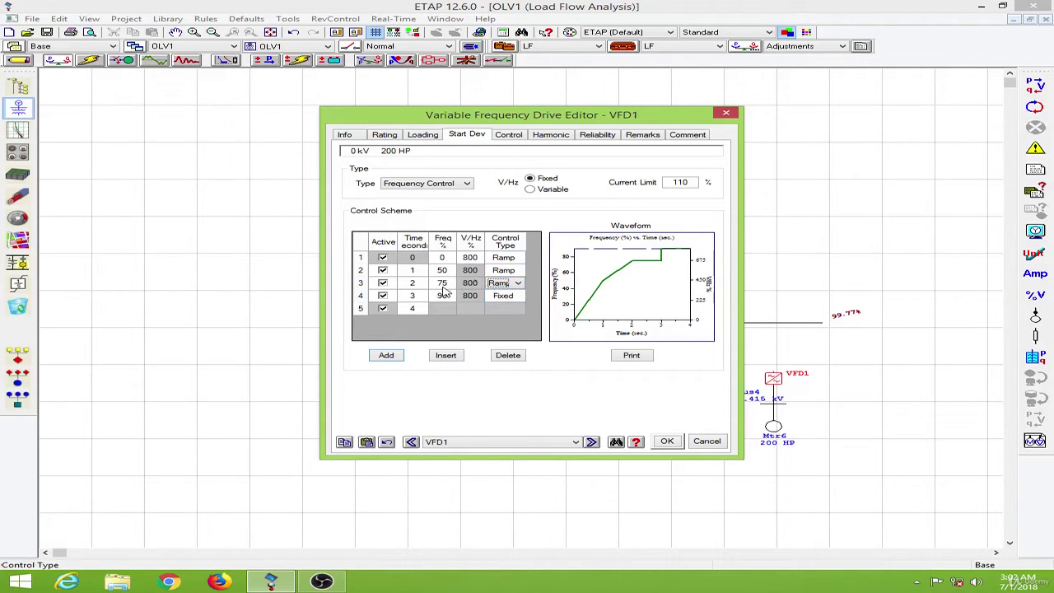
{"action": "left_click", "coordinate": [518, 298]}
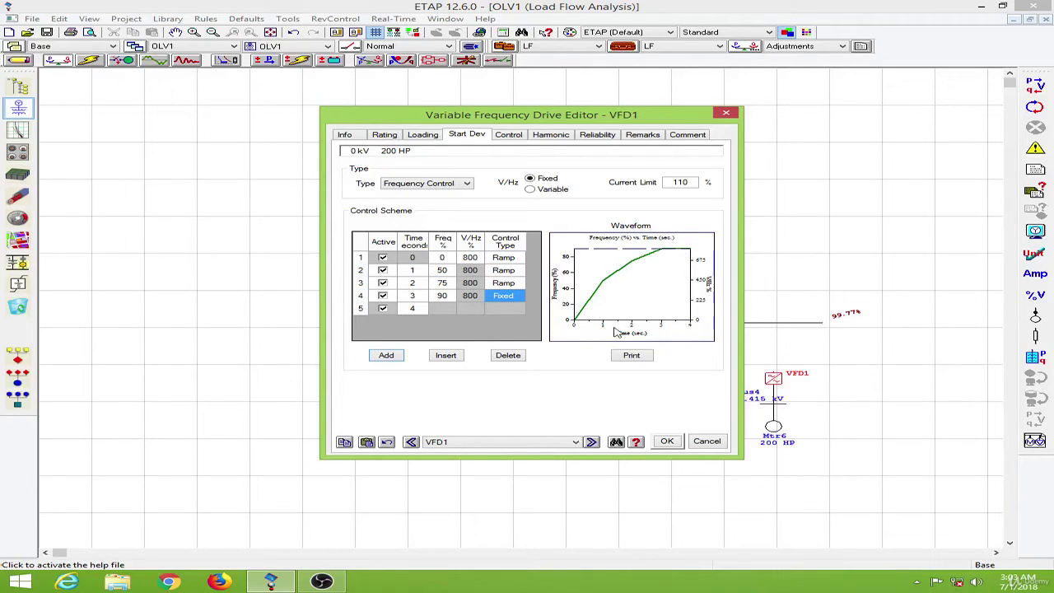
{"action": "left_click", "coordinate": [667, 442]}
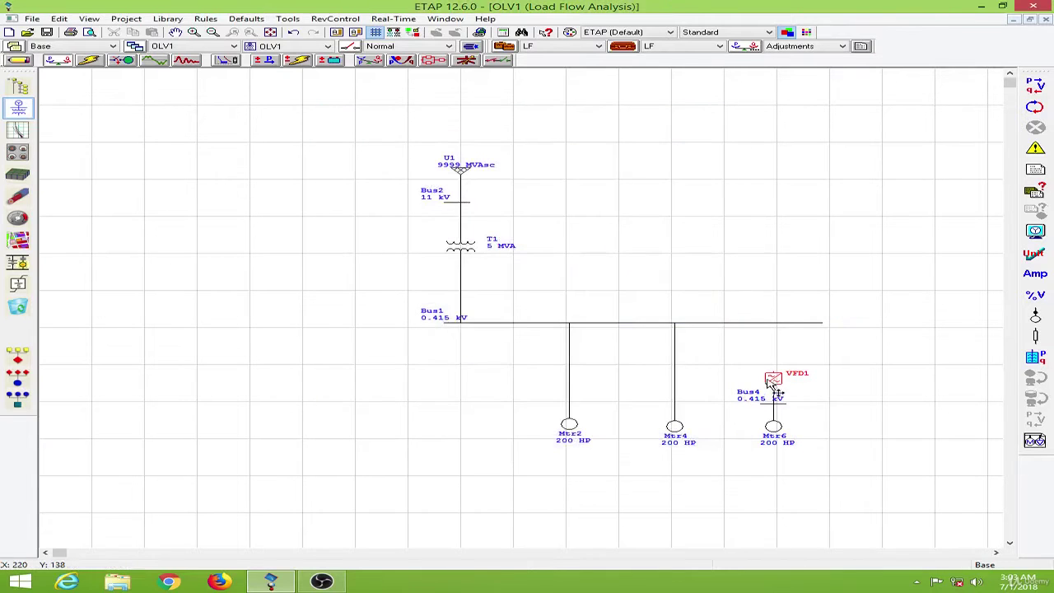
Switch to edit mode and connect VFD1's input to the 0.415 kV bus Bus1.
{"action": "left_click", "coordinate": [18, 60]}
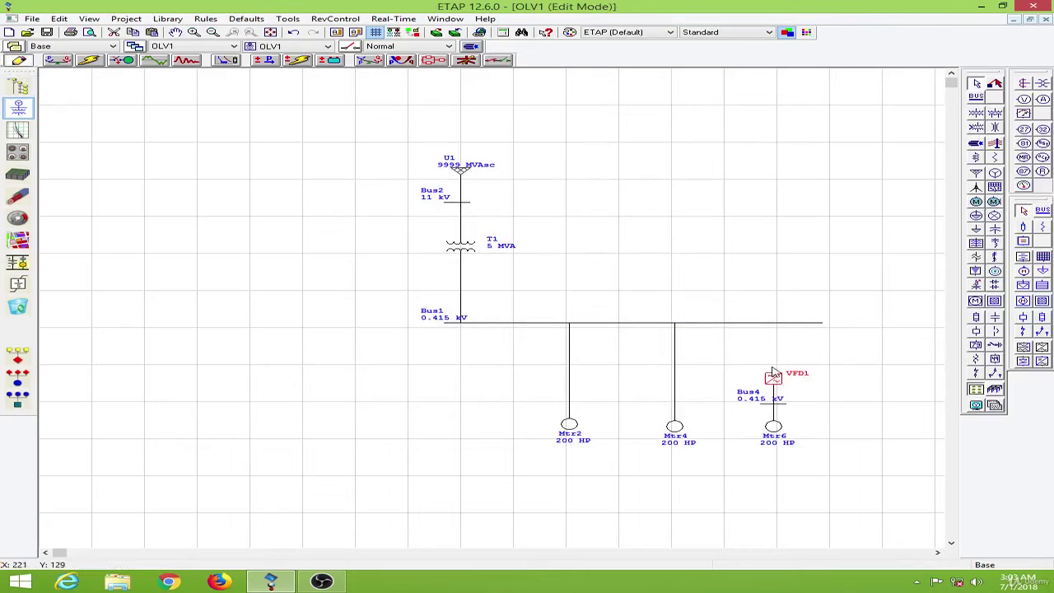
{"action": "left_click_drag", "start_coordinate": [775, 372], "coordinate": [774, 322]}
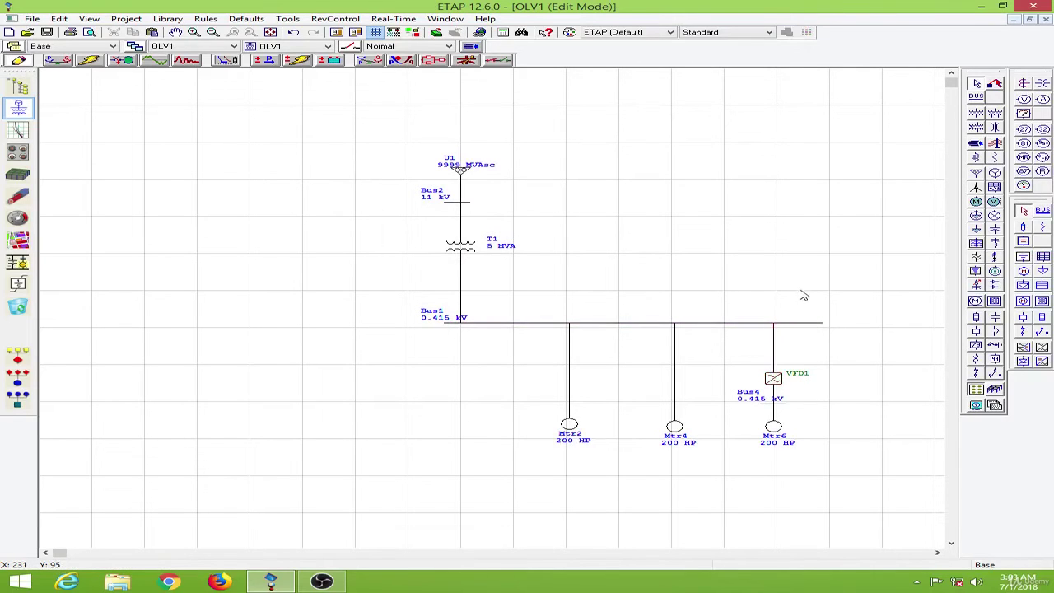
In the motor acceleration study case MS, add a start action for Mtr6 with the Normal starting category to the 1-second event.
{"action": "left_click", "coordinate": [126, 61]}
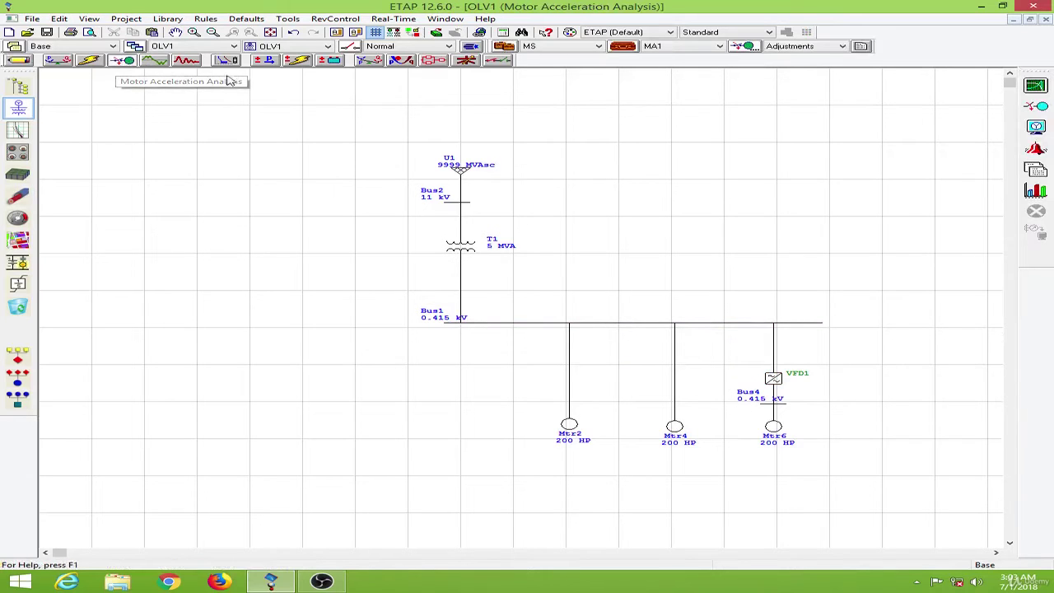
{"action": "left_click", "coordinate": [623, 46]}
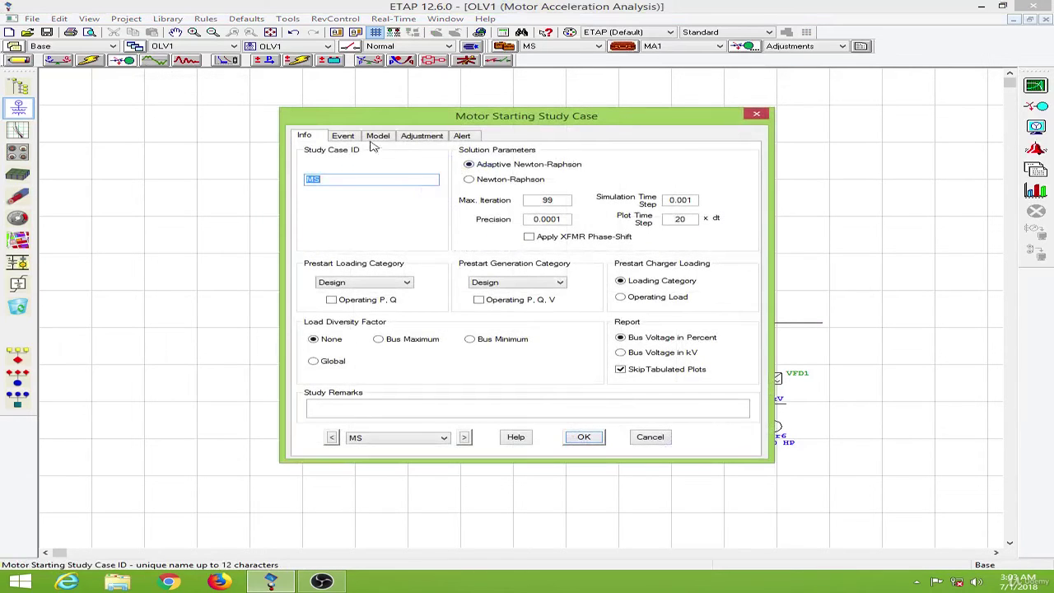
{"action": "left_click", "coordinate": [343, 135]}
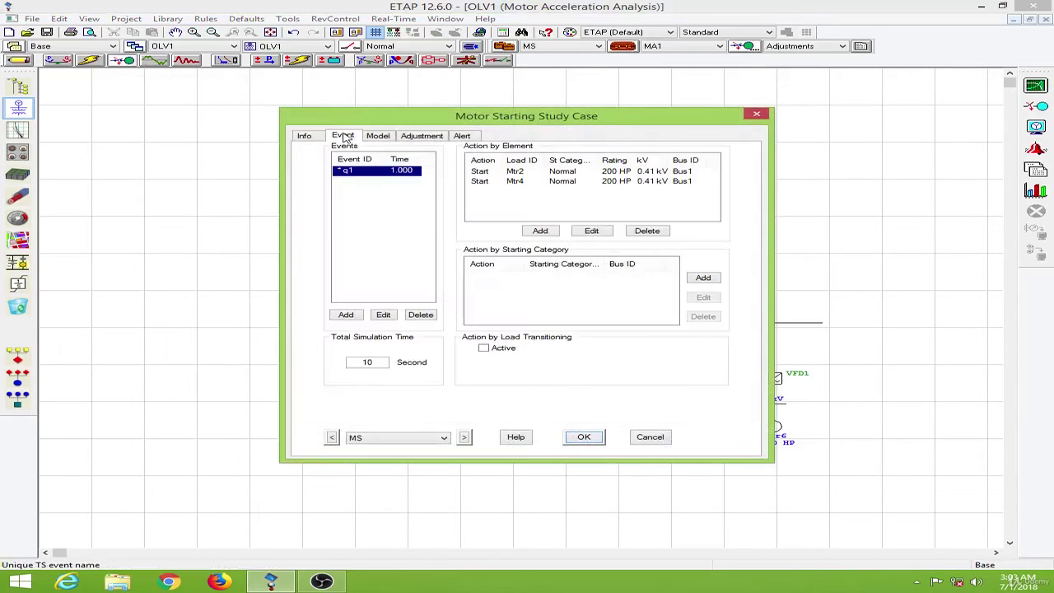
{"action": "left_click", "coordinate": [541, 230]}
{"action": "left_click", "coordinate": [658, 275]}
{"action": "left_click", "coordinate": [642, 283]}
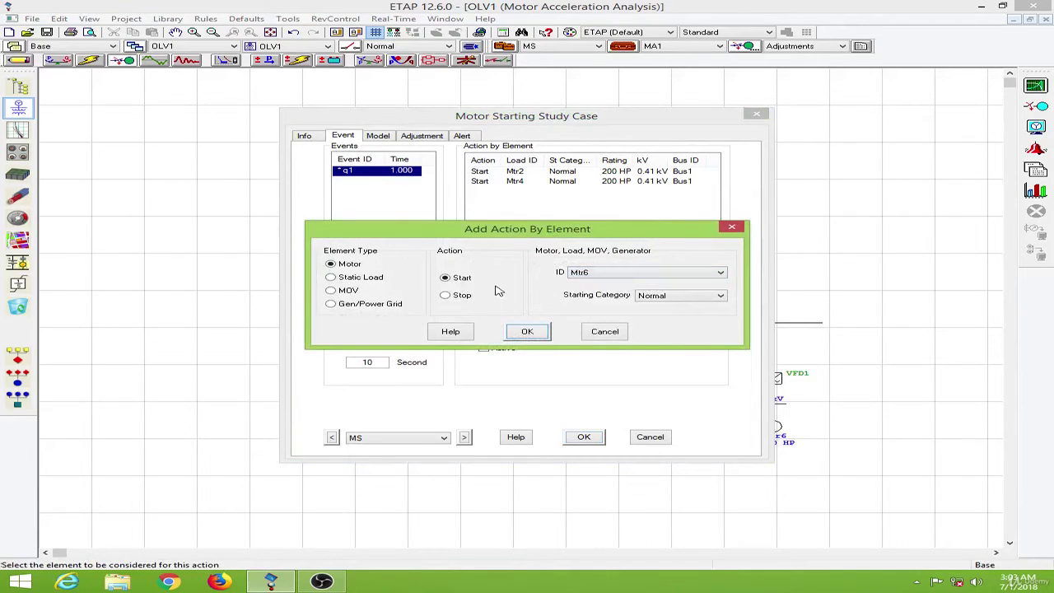
{"action": "left_click", "coordinate": [528, 331]}
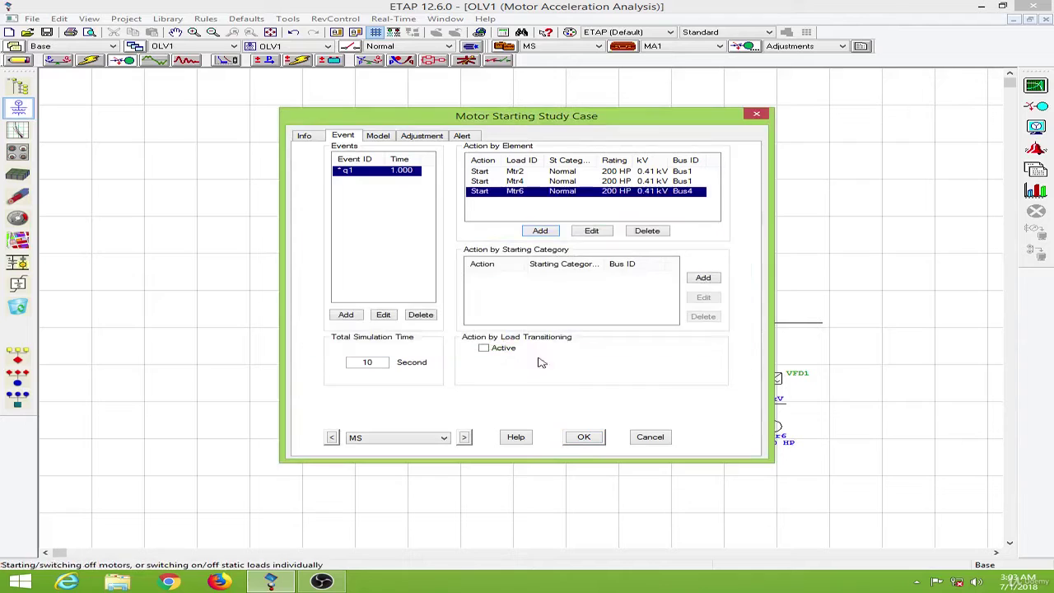
{"action": "left_click", "coordinate": [584, 437]}
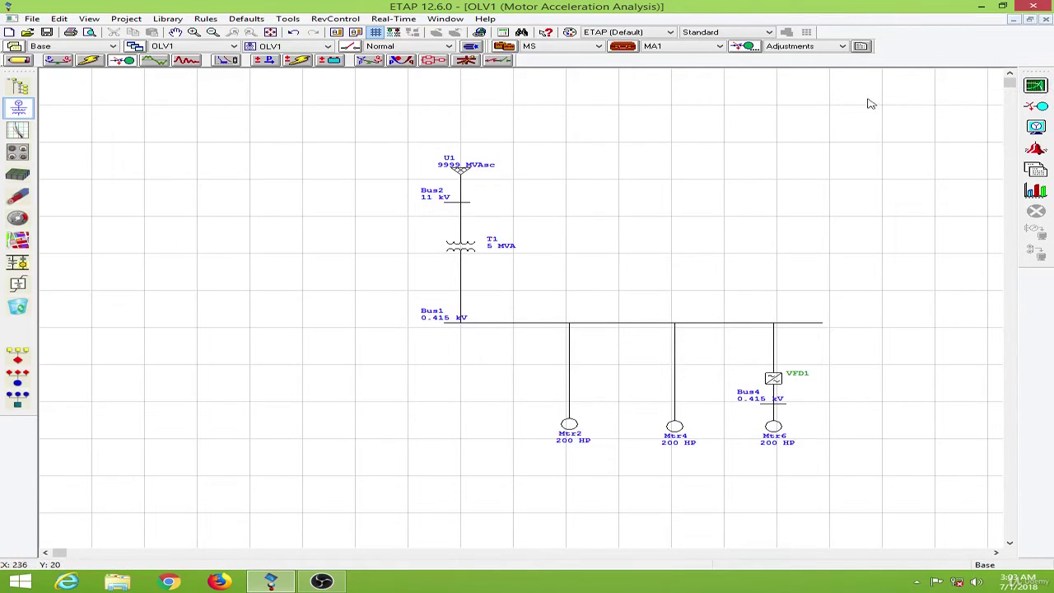
Try to run the dynamic motor starting calculation.
{"action": "left_click", "coordinate": [1035, 87]}
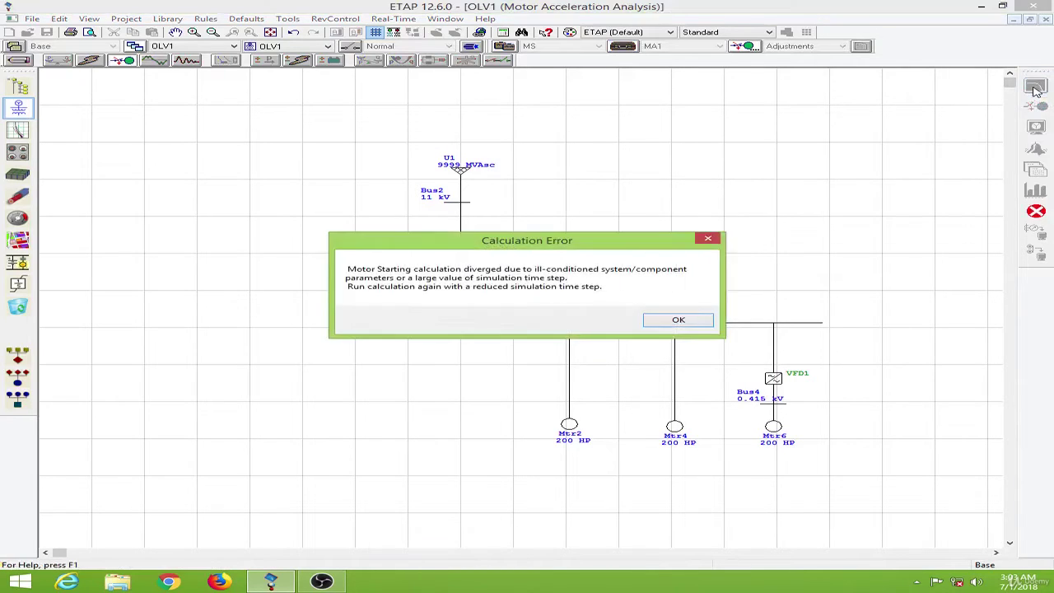
{"action": "left_click_drag", "start_coordinate": [516, 243], "coordinate": [721, 142]}
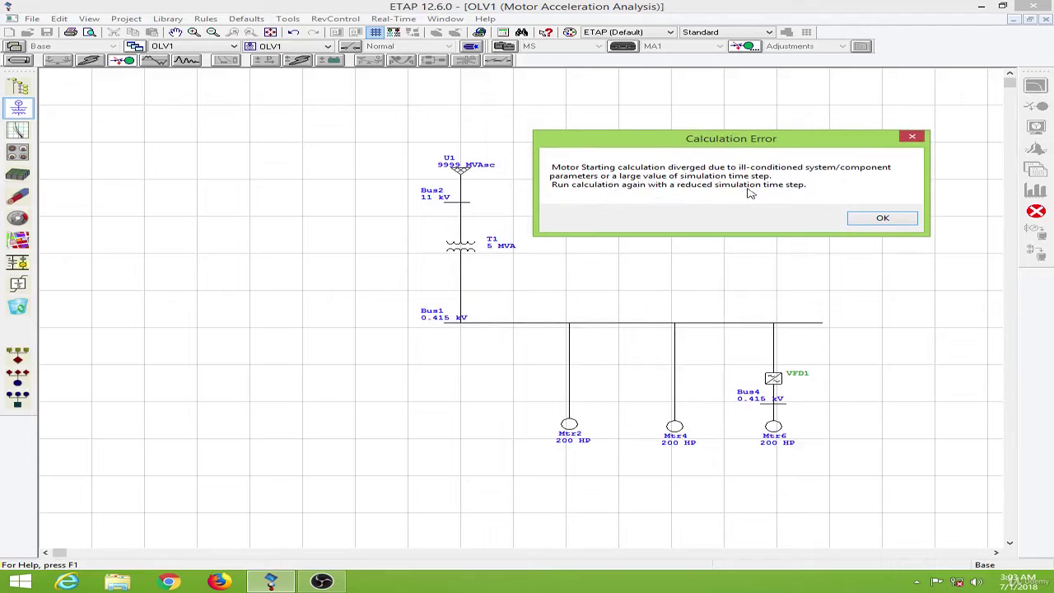
{"action": "left_click", "coordinate": [880, 218]}
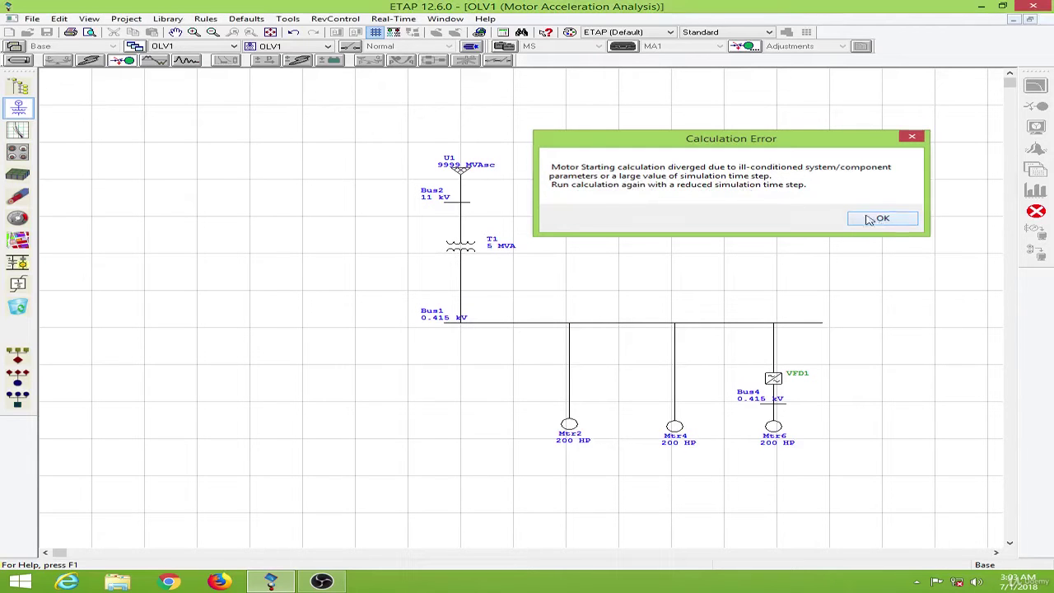
Check the simulation time step in the MS study case, run the dynamic motor starting calculation again and close its alert view.
{"action": "left_click", "coordinate": [631, 48]}
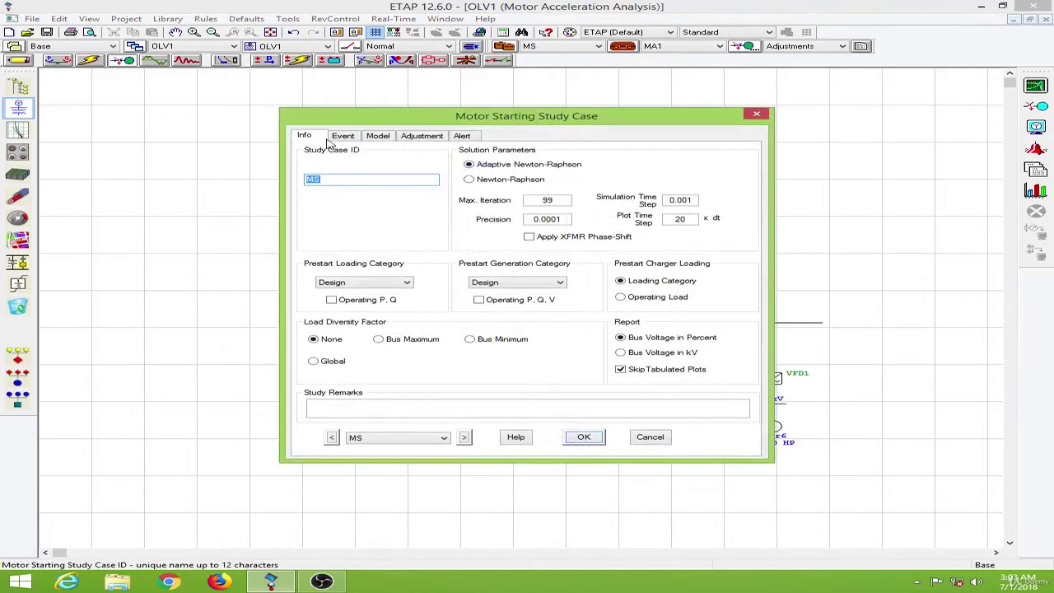
{"action": "left_click", "coordinate": [686, 200]}
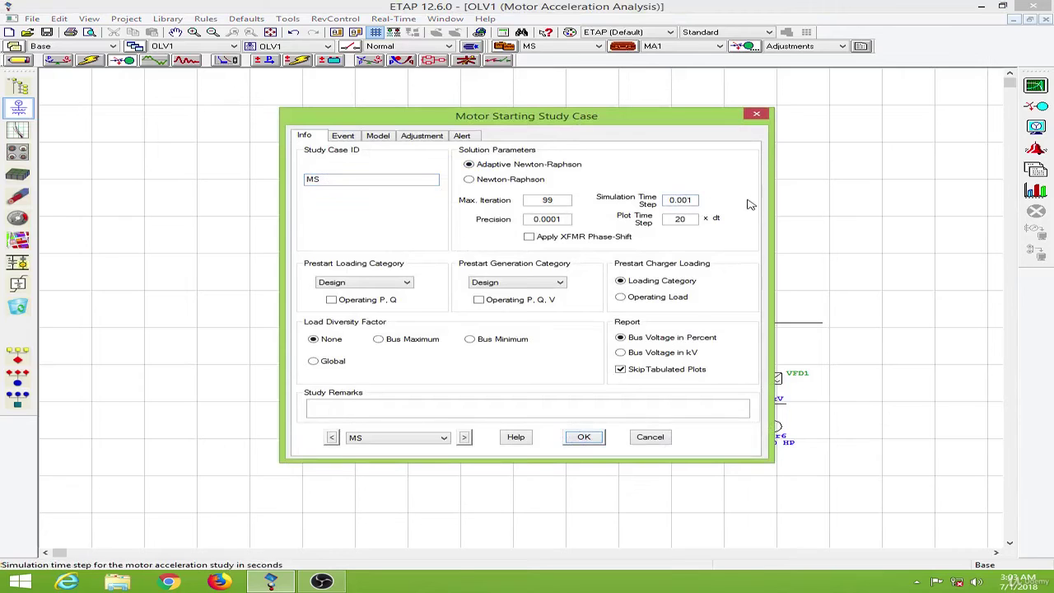
{"action": "left_click", "coordinate": [583, 437]}
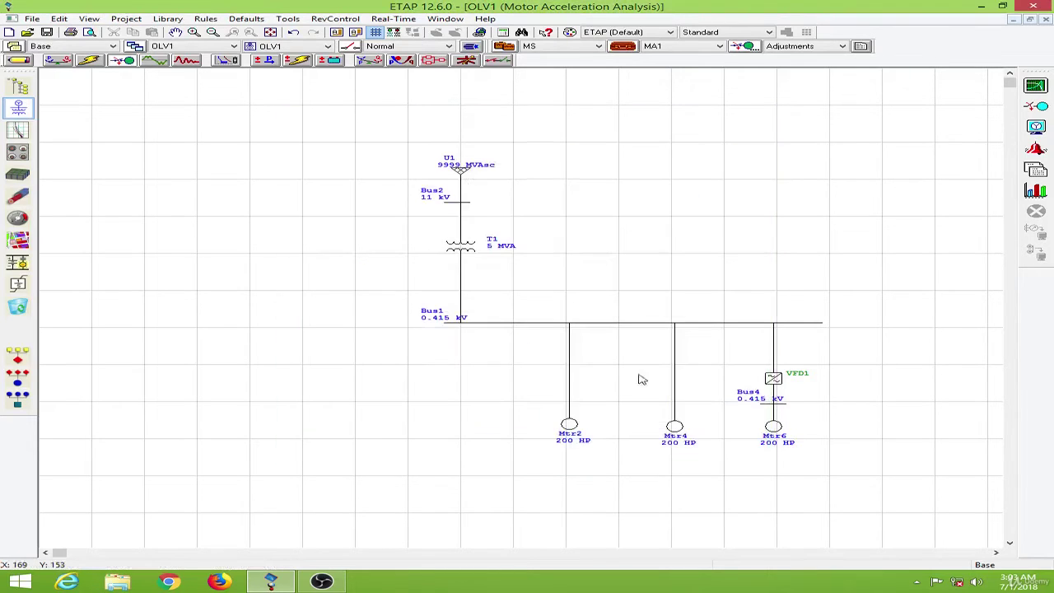
{"action": "left_click", "coordinate": [1035, 86]}
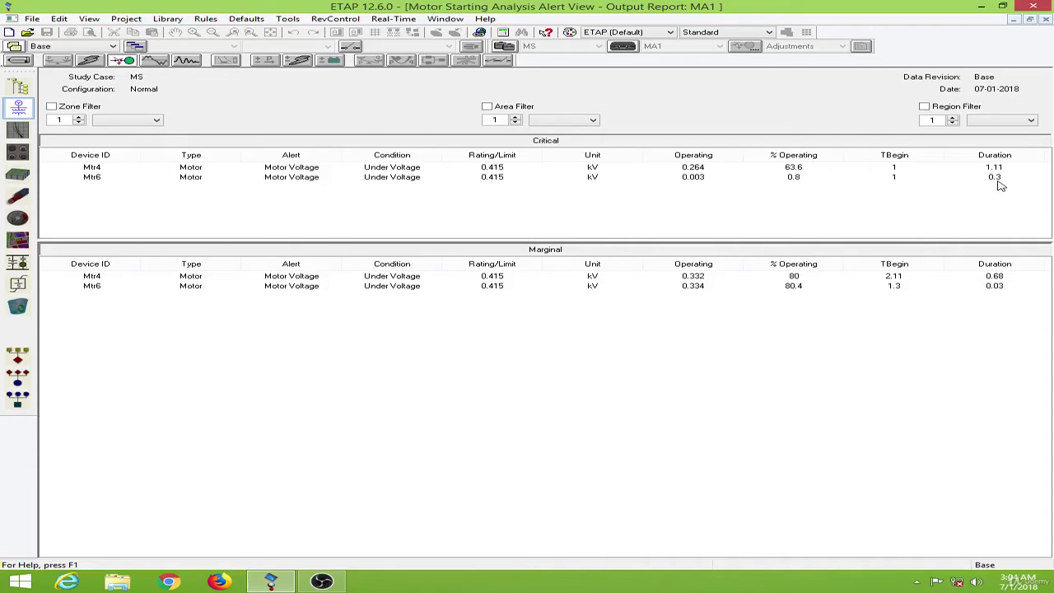
{"action": "left_click", "coordinate": [1045, 19]}
Examine the motor currents on the one-line diagram at about 1.09 seconds and at 10 seconds of the simulation.
{"action": "left_click_drag", "start_coordinate": [665, 323], "coordinate": [719, 162]}
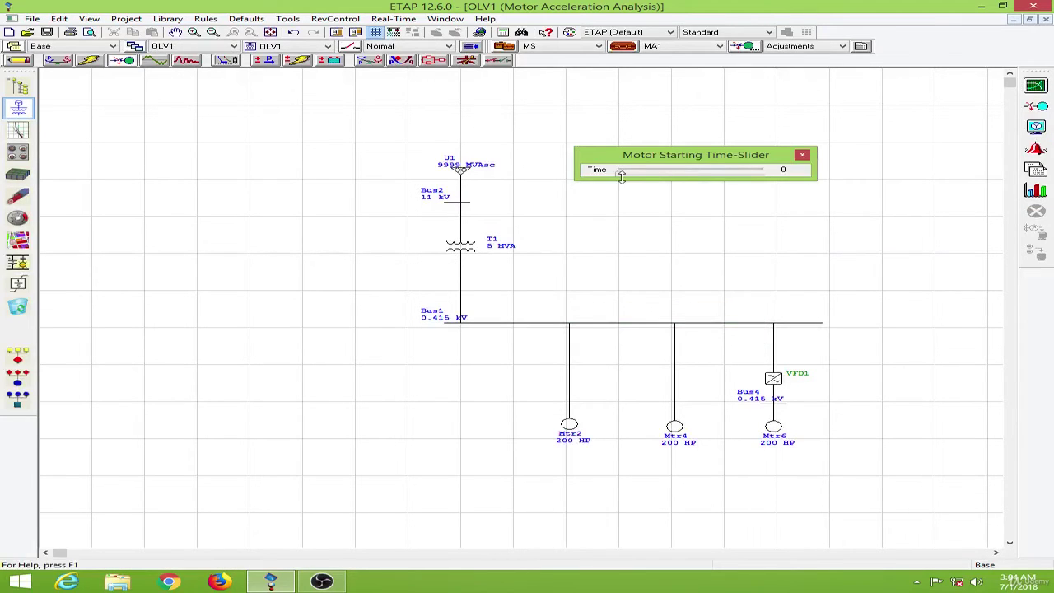
{"action": "left_click_drag", "start_coordinate": [620, 175], "coordinate": [640, 175]}
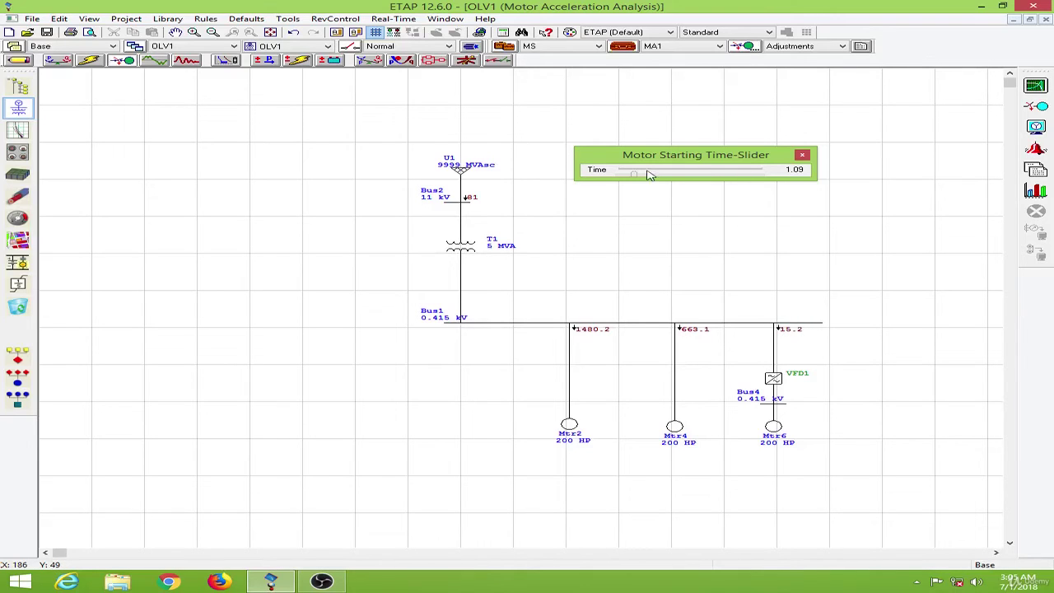
{"action": "left_click_drag", "start_coordinate": [639, 177], "coordinate": [783, 176]}
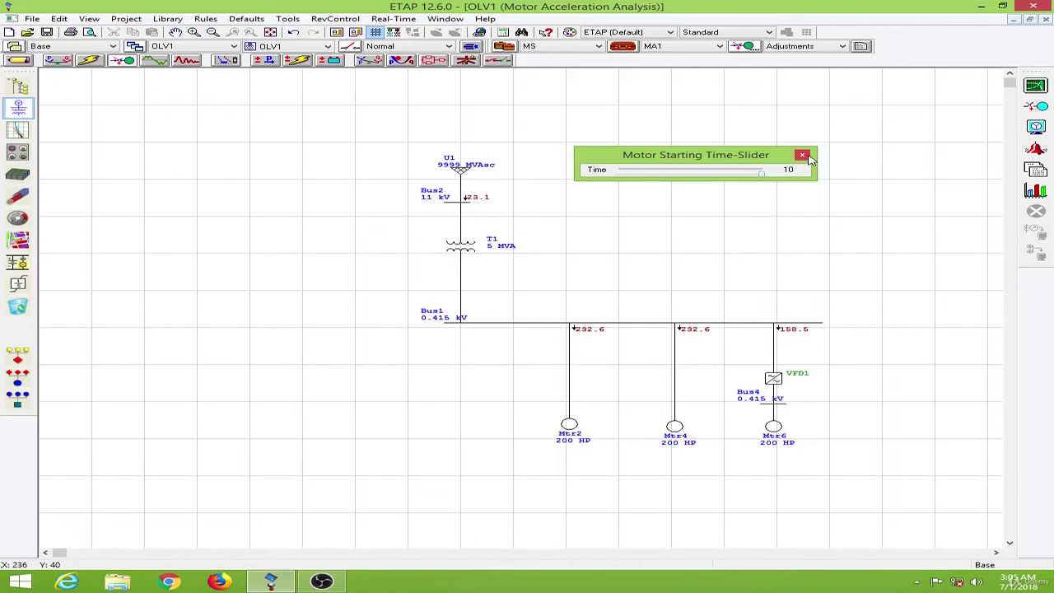
Plot the voltage of Bus1 during motor starting, examine the curve and close the plot.
{"action": "left_click", "coordinate": [1045, 194]}
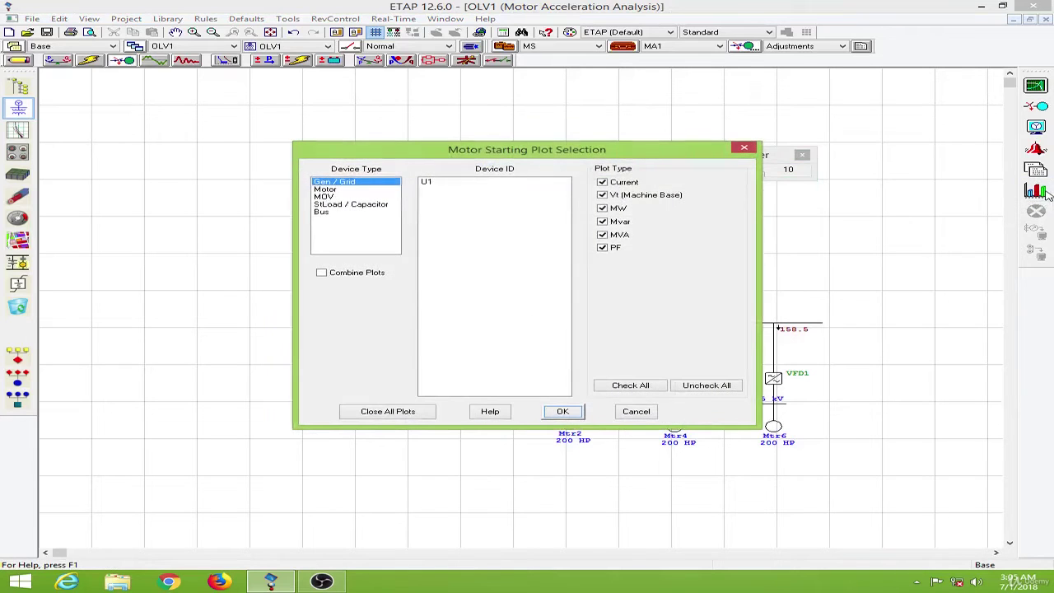
{"action": "left_click", "coordinate": [347, 212]}
{"action": "left_click", "coordinate": [443, 183]}
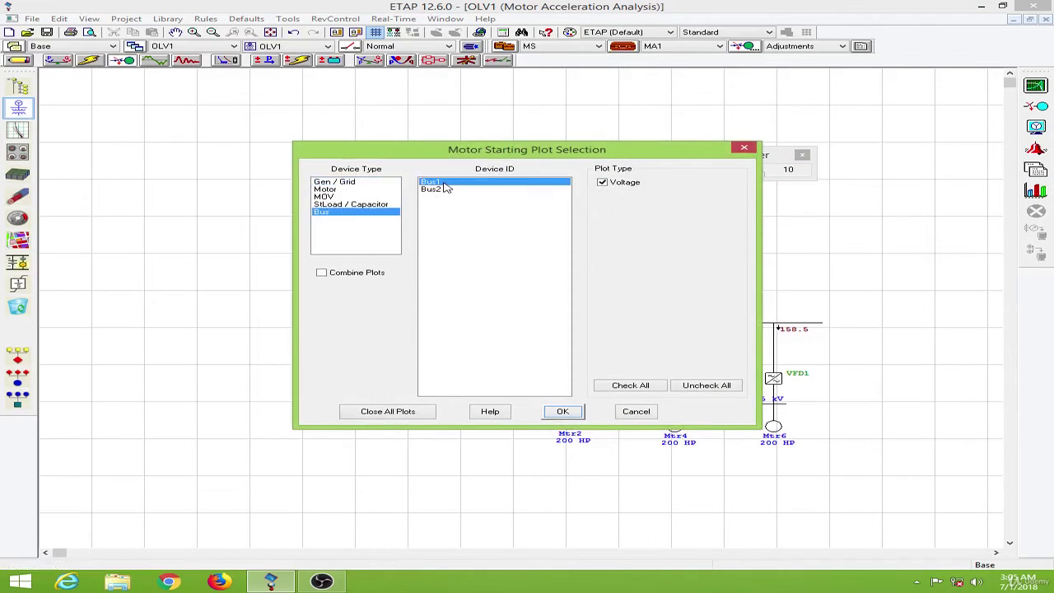
{"action": "left_click_drag", "start_coordinate": [470, 152], "coordinate": [623, 168]}
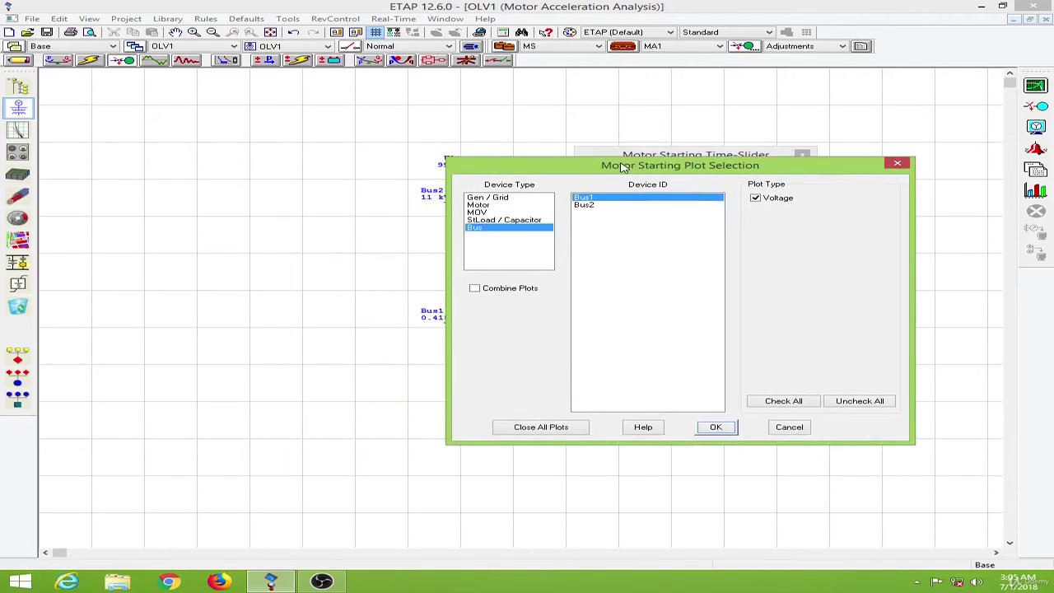
{"action": "left_click", "coordinate": [717, 427]}
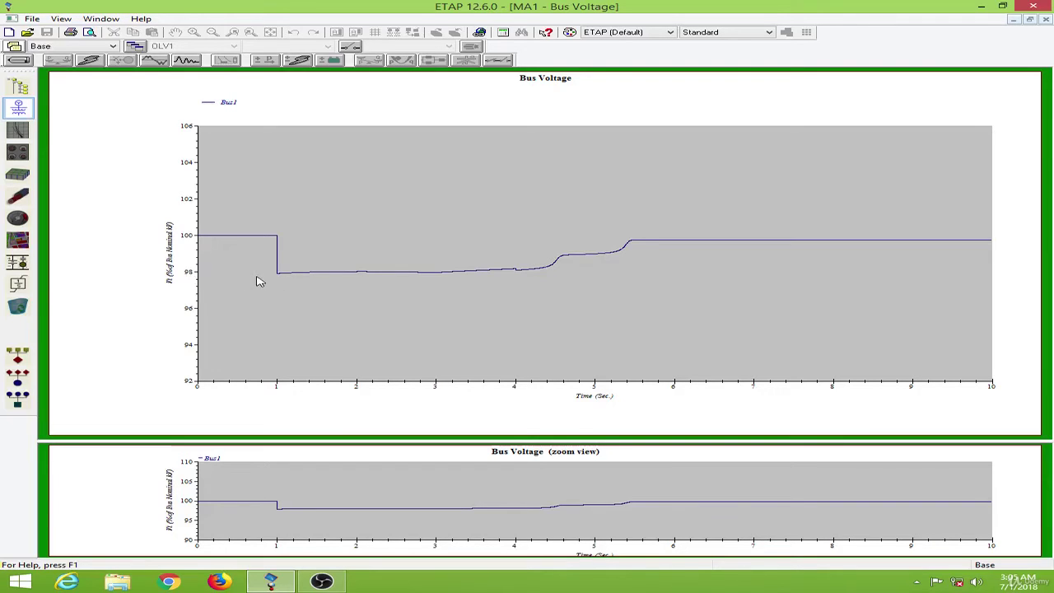
{"action": "left_click", "coordinate": [1046, 20]}
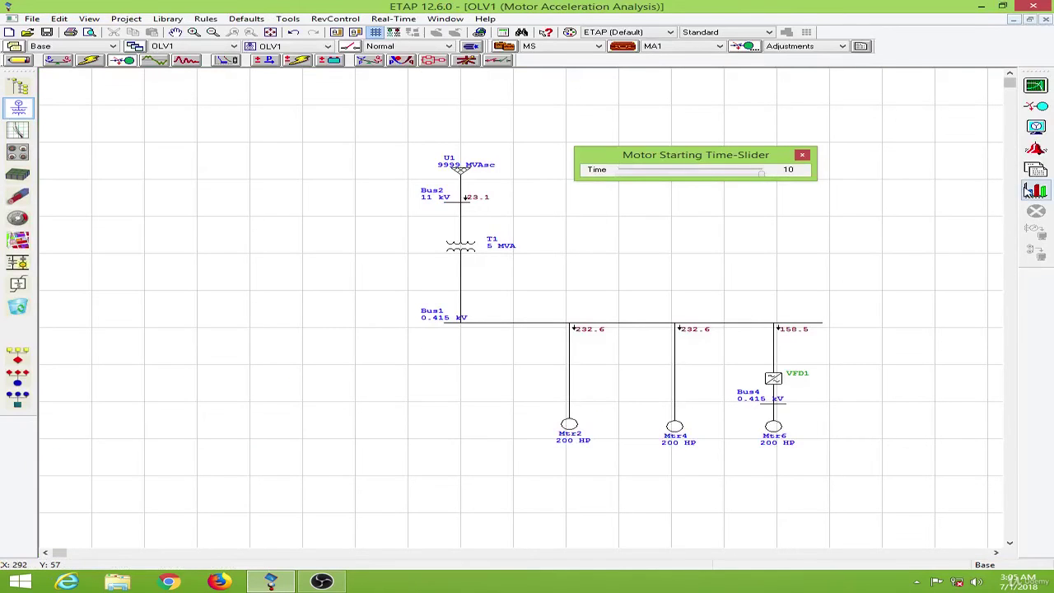
Plot slip, speed, line current and terminal current for motors Mtr2, Mtr4 and Mtr6 together.
{"action": "left_click", "coordinate": [1029, 191]}
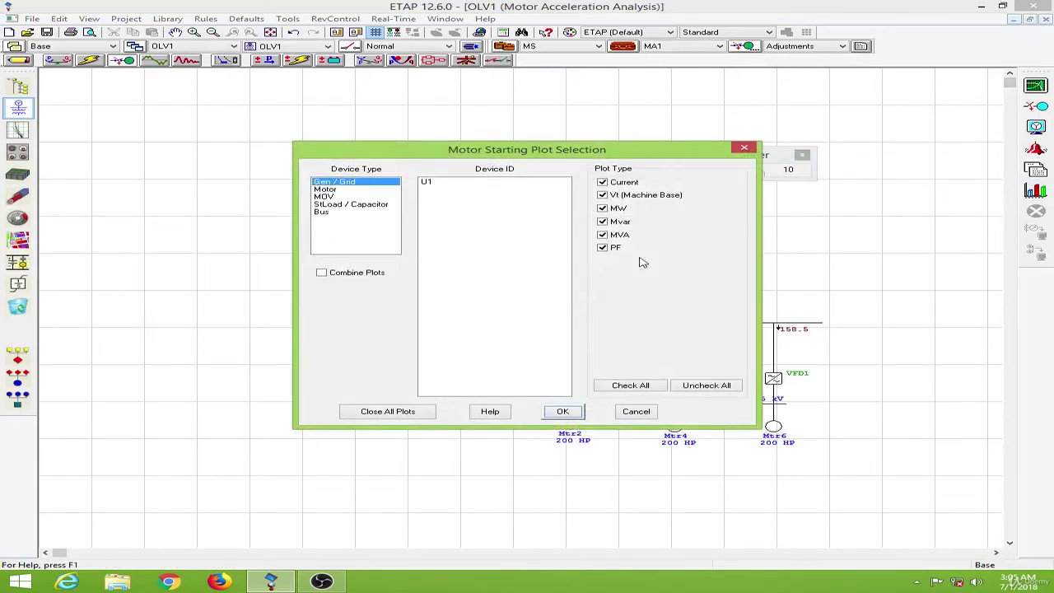
{"action": "left_click", "coordinate": [326, 190]}
{"action": "left_click", "coordinate": [463, 184]}
{"action": "left_click", "coordinate": [462, 190], "text": "ctrl"}
{"action": "left_click", "coordinate": [450, 199], "text": "ctrl"}
{"action": "left_click", "coordinate": [614, 184]}
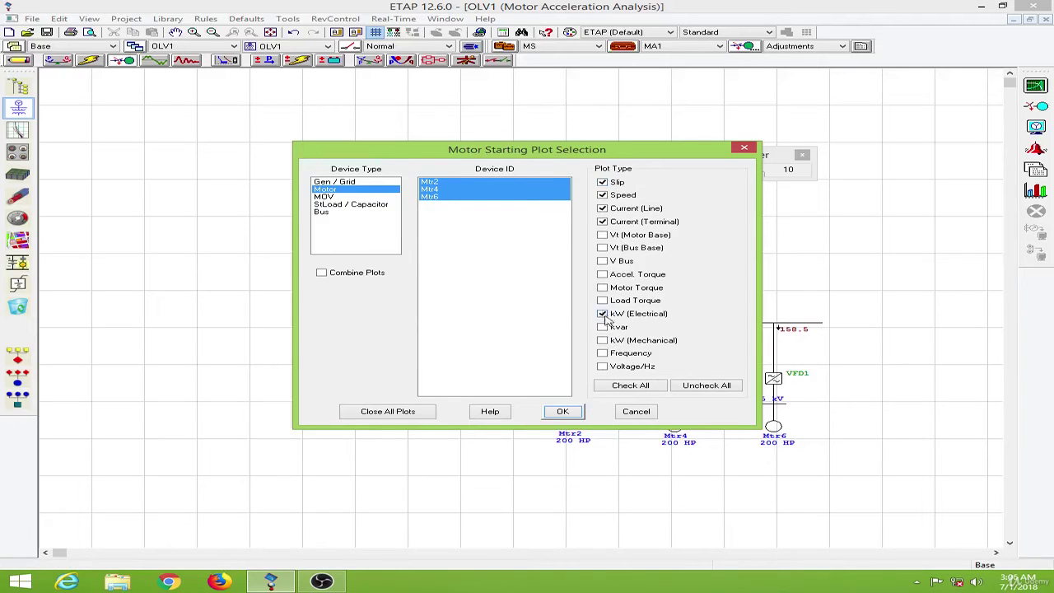
{"action": "left_click", "coordinate": [563, 411]}
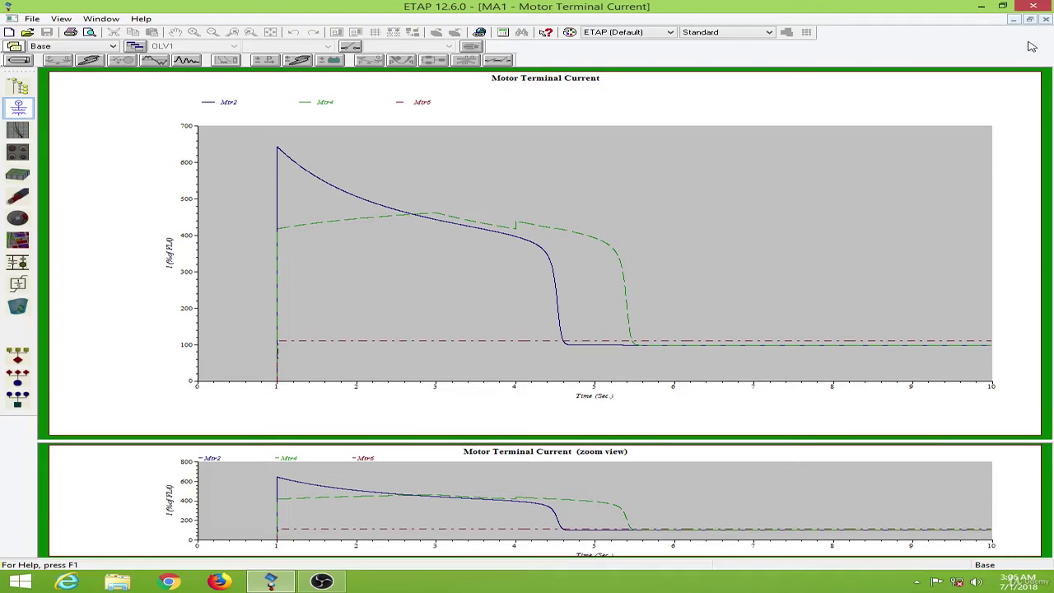
Compare the three motors' terminal current, speed, line current and slip curves, closing each plot and finally the time slider.
{"action": "left_click", "coordinate": [1046, 20]}
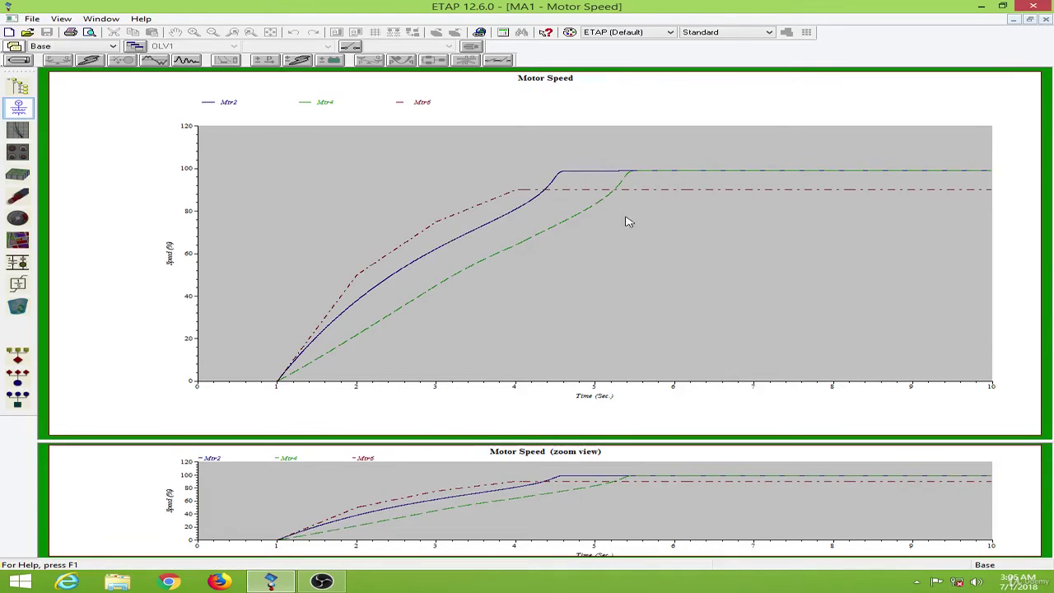
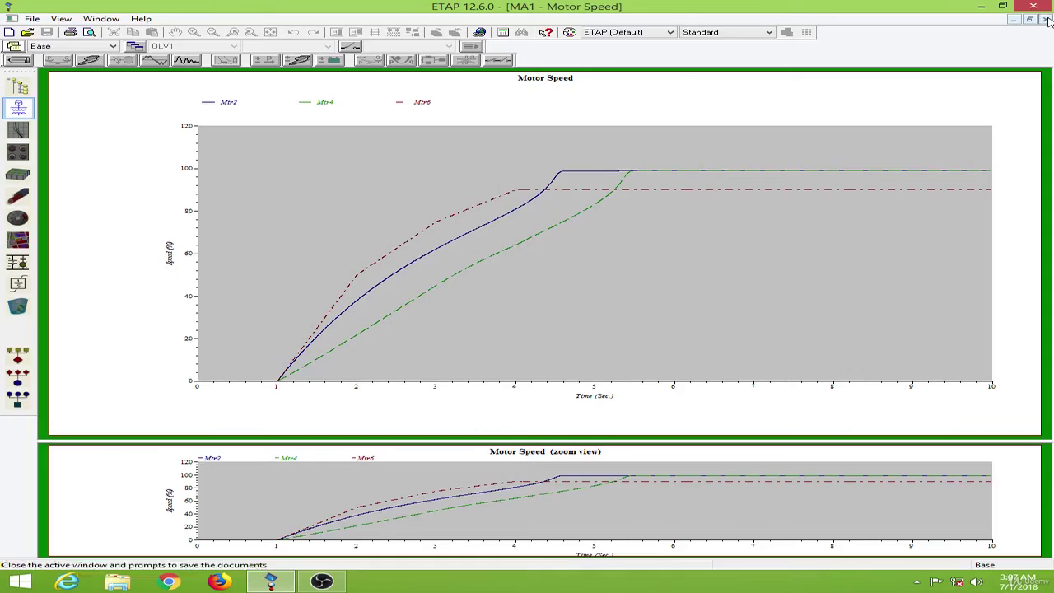
{"action": "left_click", "coordinate": [1046, 18]}
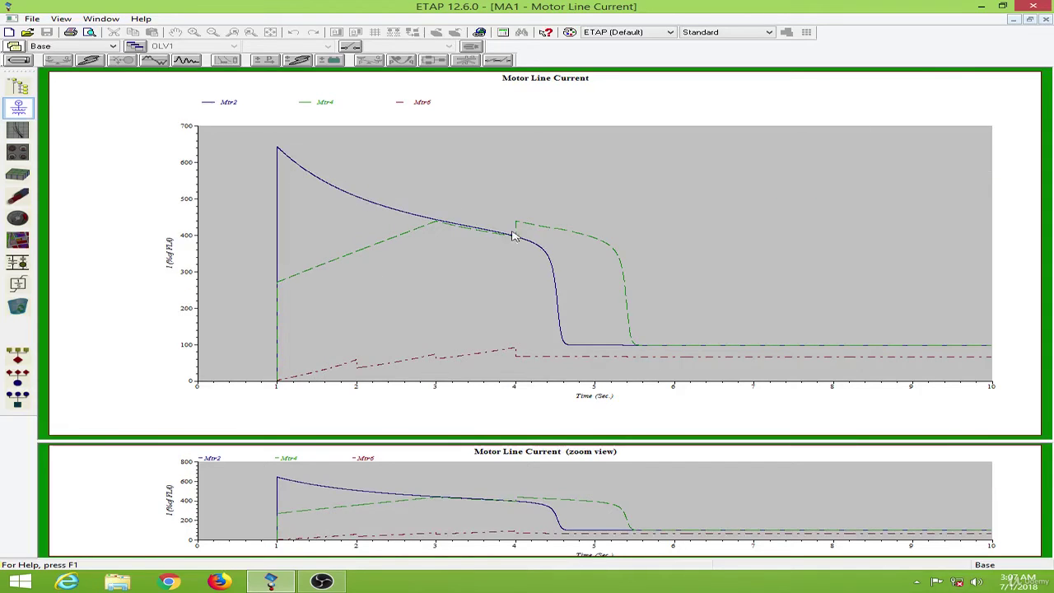
{"action": "left_click", "coordinate": [1046, 19]}
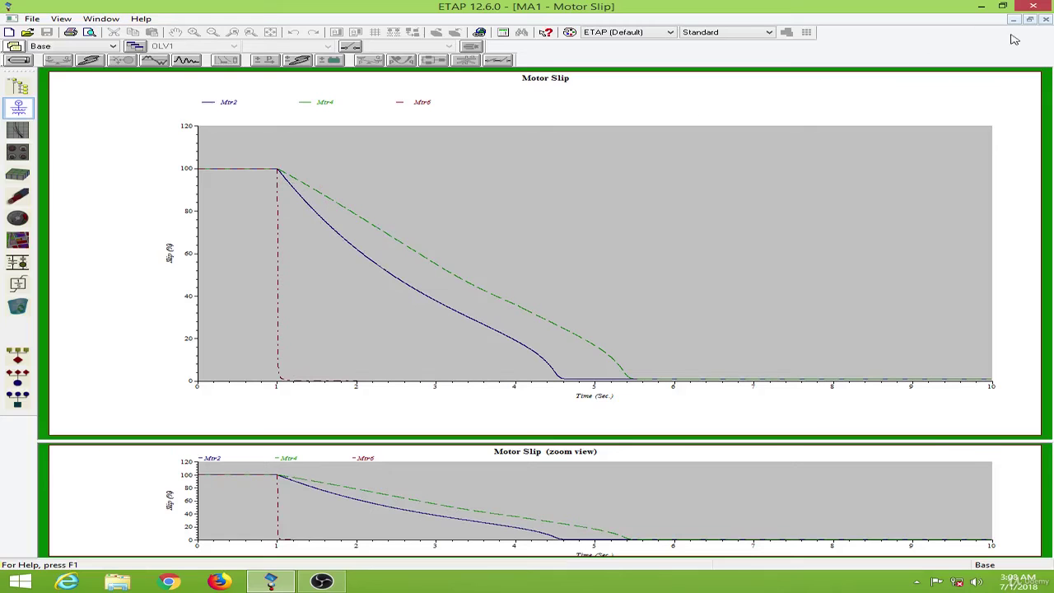
{"action": "left_click", "coordinate": [1046, 19]}
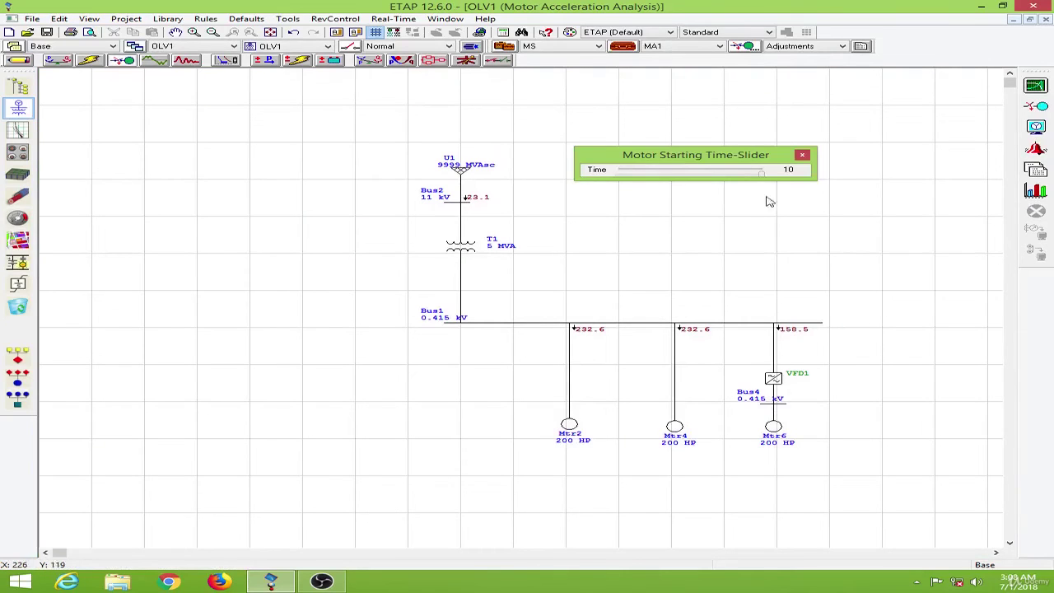
{"action": "left_click", "coordinate": [803, 157]}
Add a stage to VFD1's starting frequency-control scheme at 4 seconds with 100% frequency.
{"action": "double_click", "coordinate": [774, 379]}
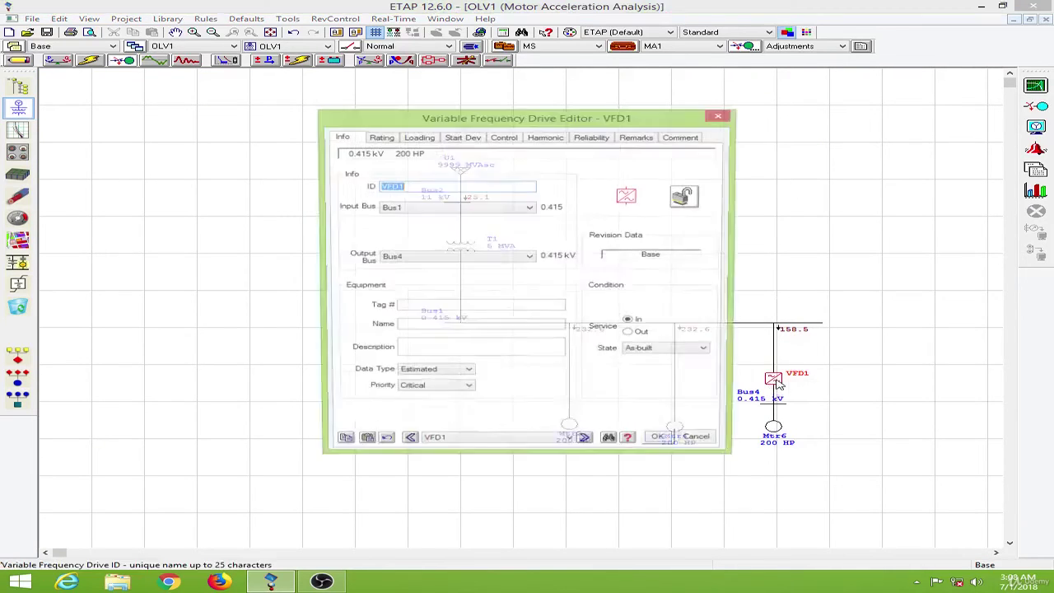
{"action": "left_click", "coordinate": [432, 140]}
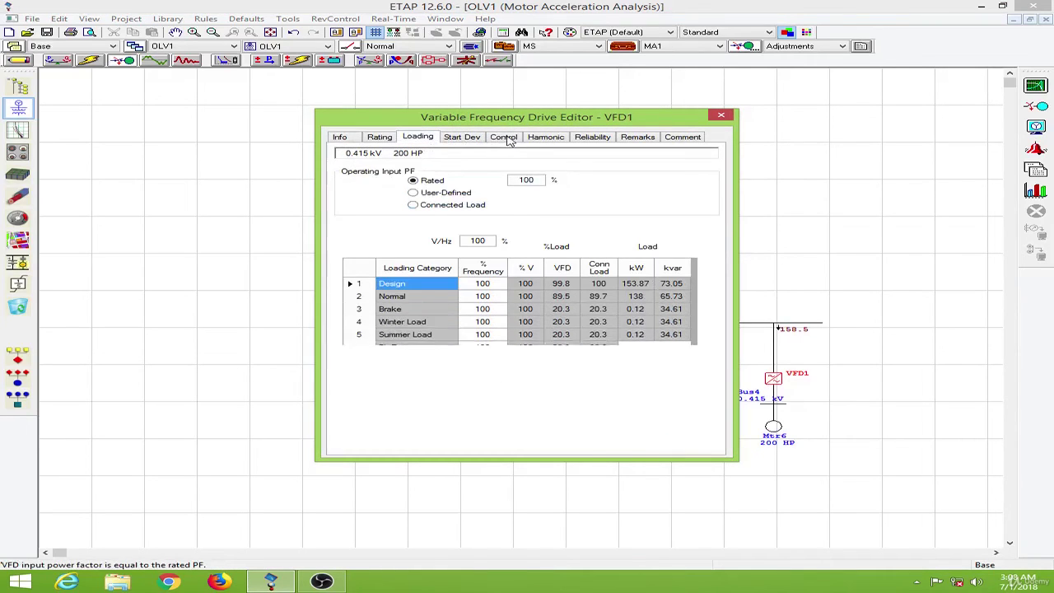
{"action": "left_click", "coordinate": [508, 140]}
{"action": "left_click", "coordinate": [463, 138]}
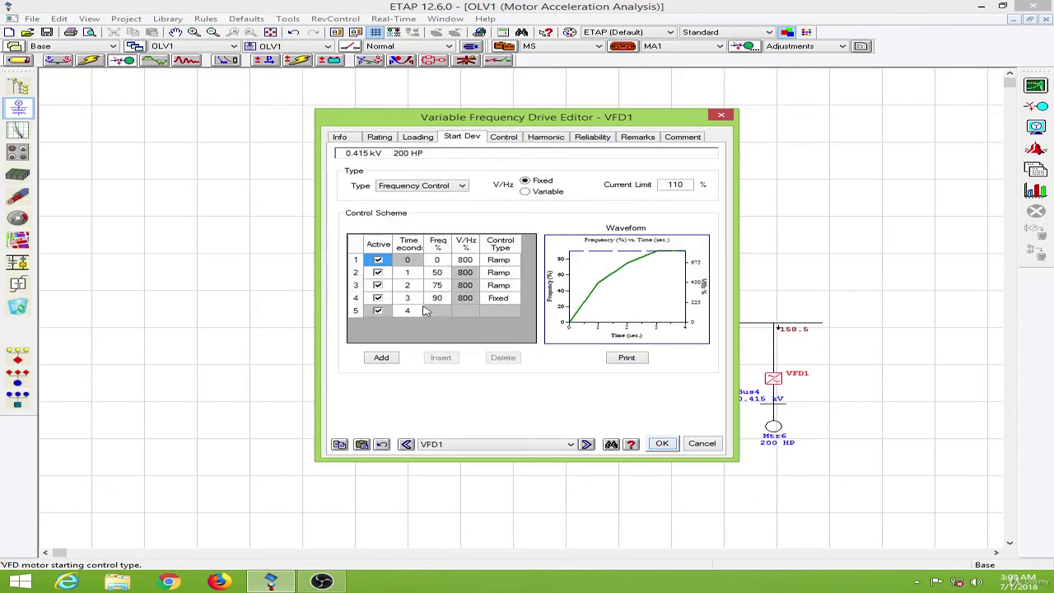
{"action": "left_click", "coordinate": [383, 357]}
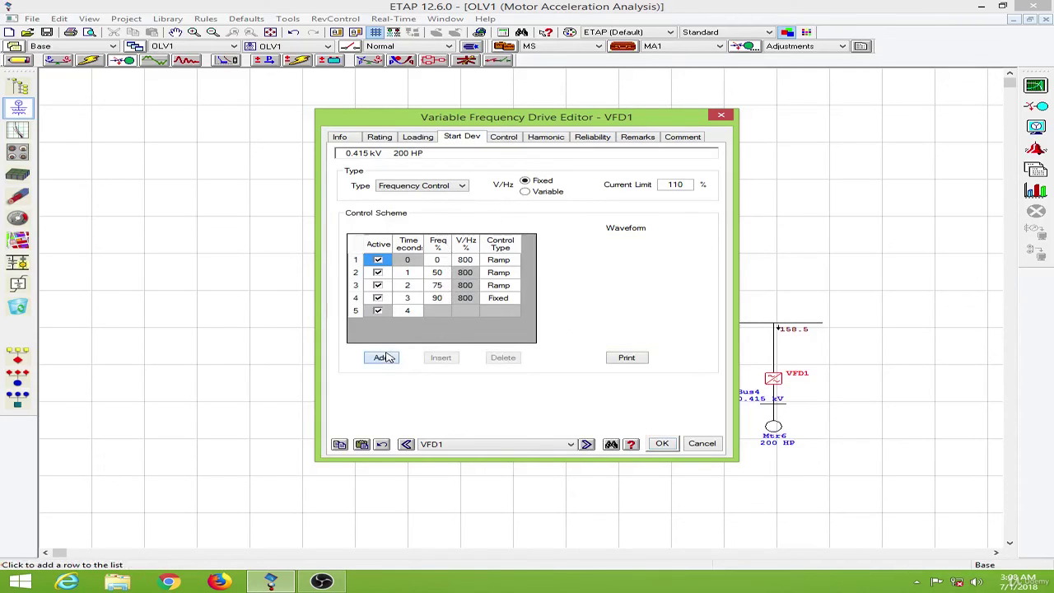
{"action": "left_click", "coordinate": [418, 311]}
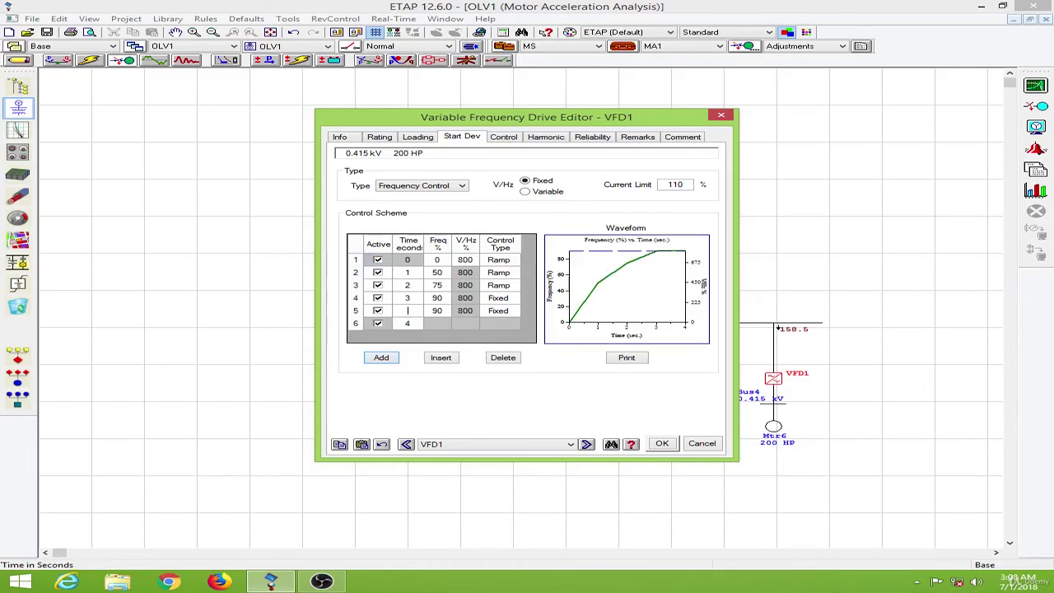
{"action": "left_click", "coordinate": [444, 311]}
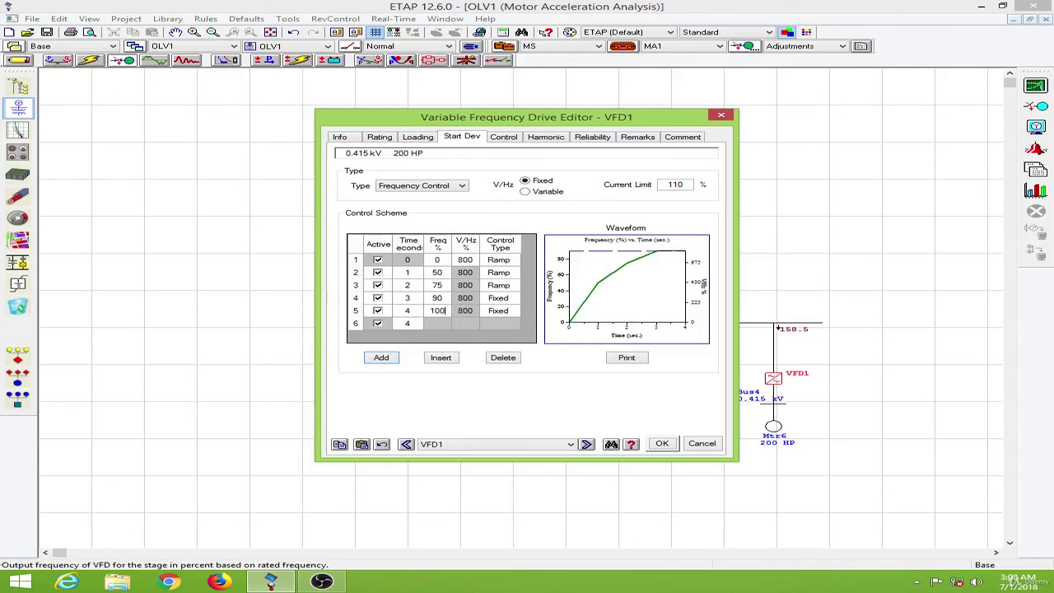
{"action": "type", "text": "100"}
{"action": "key", "text": "Return"}
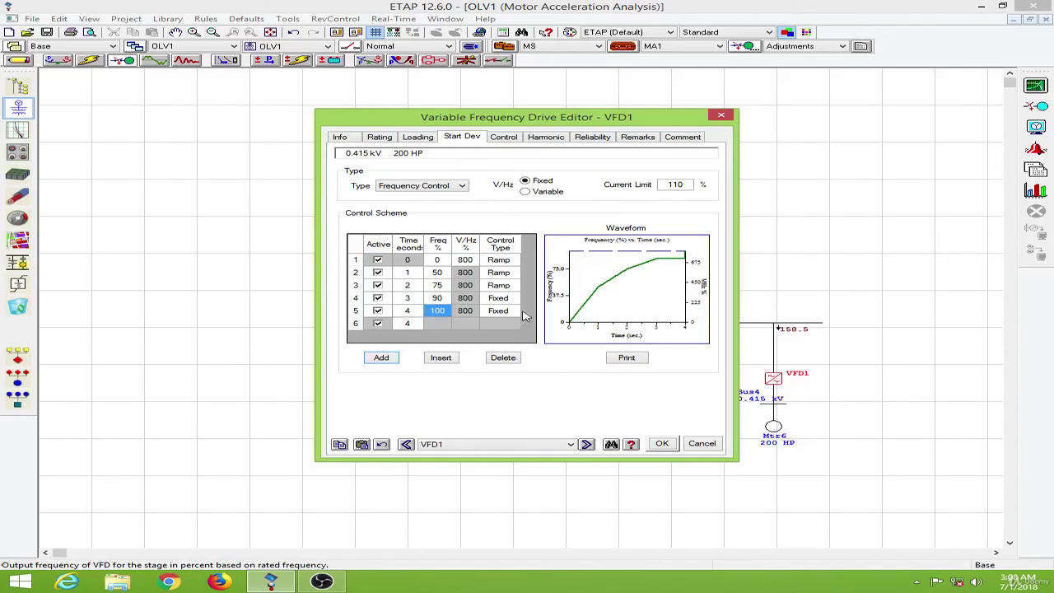
Change the control type of VFD1's 3-second, 90% frequency stage to Ramp and accept the drive settings.
{"action": "left_click", "coordinate": [514, 300]}
{"action": "left_click", "coordinate": [514, 298]}
{"action": "left_click", "coordinate": [498, 316]}
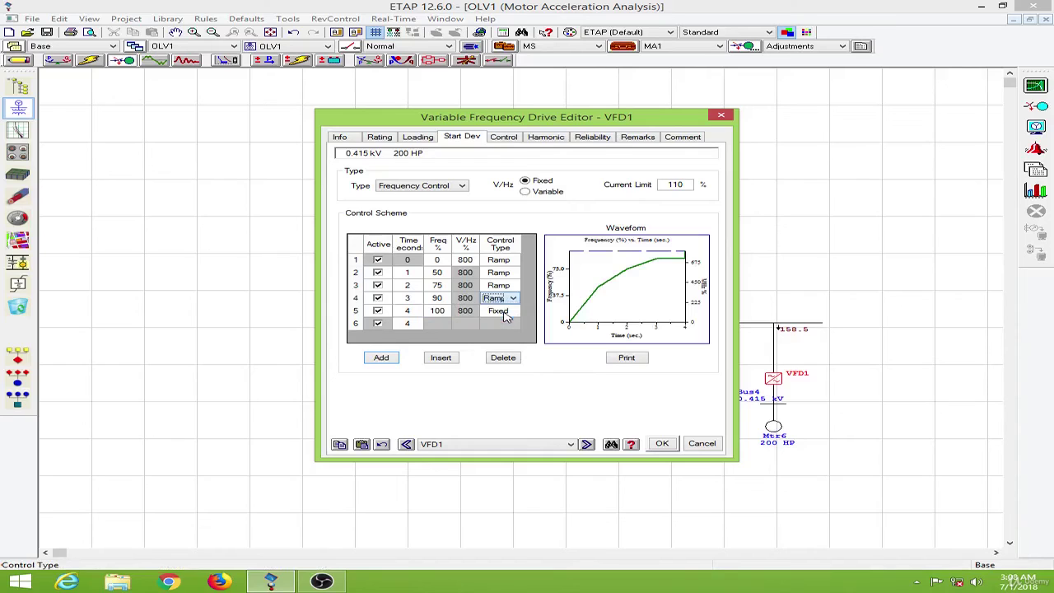
{"action": "key", "text": "Return"}
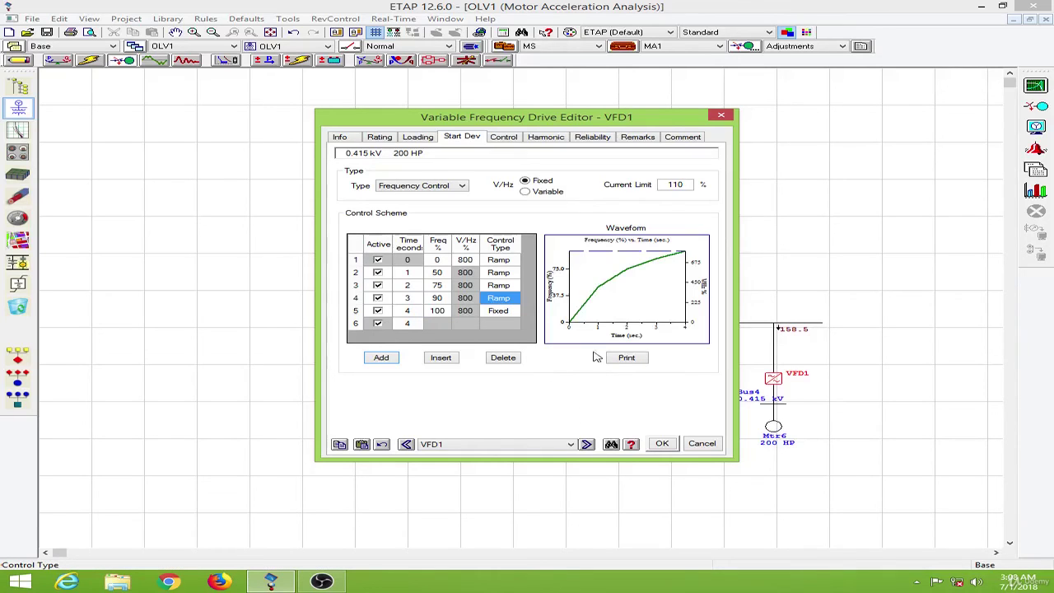
{"action": "left_click", "coordinate": [662, 443]}
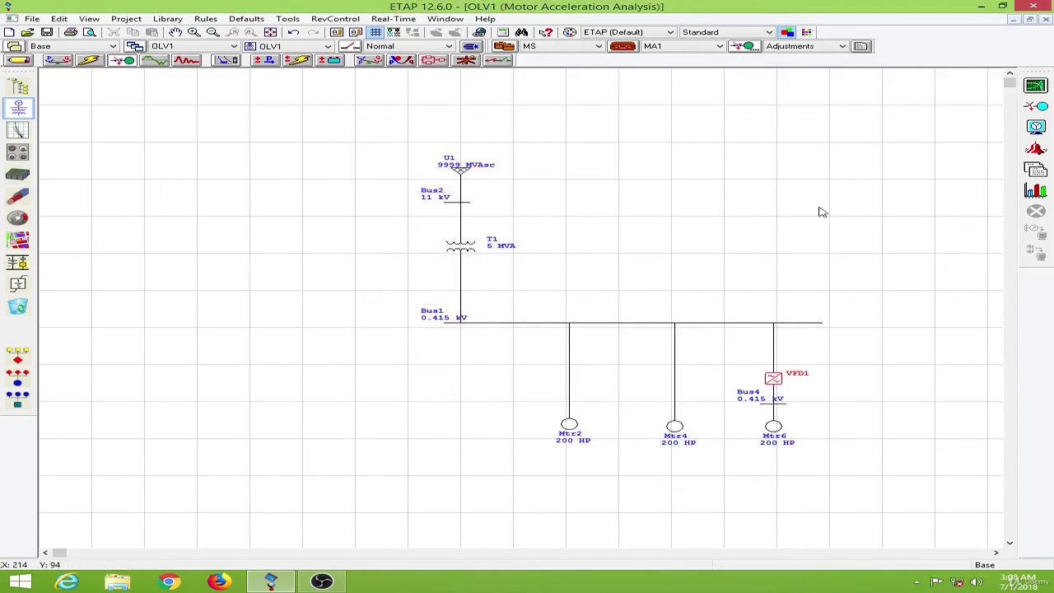
Rerun the motor starting study, dismiss its alert view, and plot slip, speed, line current and terminal current for Mtr2, Mtr4 and Mtr6.
{"action": "left_click", "coordinate": [1045, 88]}
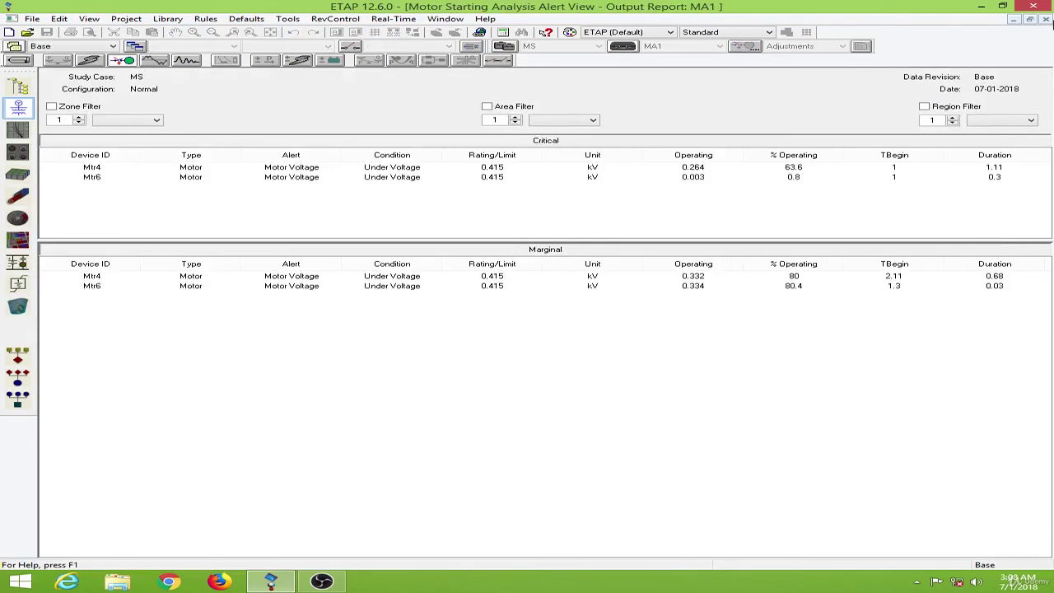
{"action": "left_click", "coordinate": [1045, 18]}
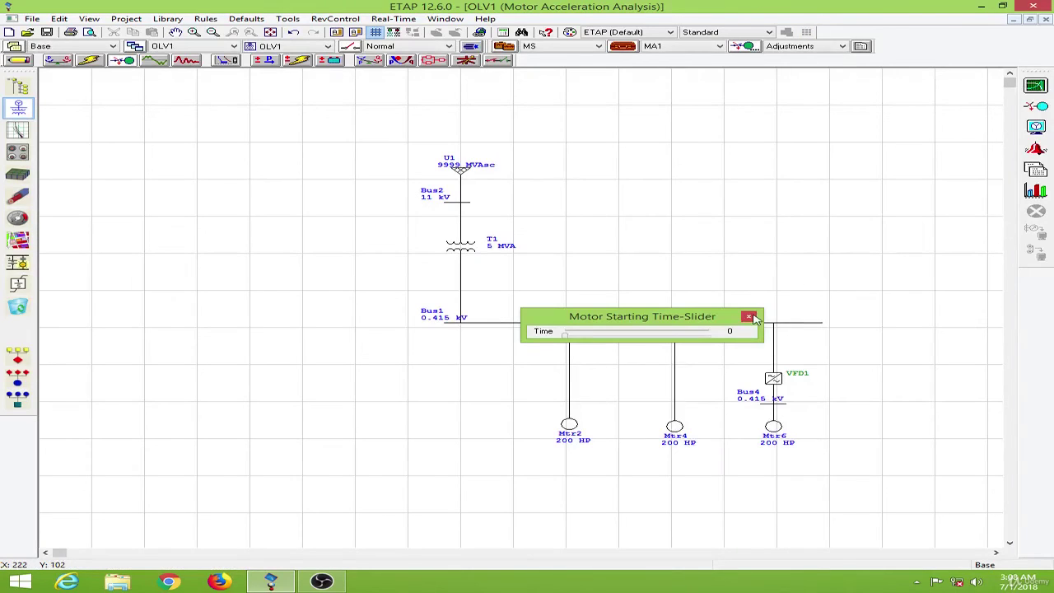
{"action": "left_click", "coordinate": [1036, 190]}
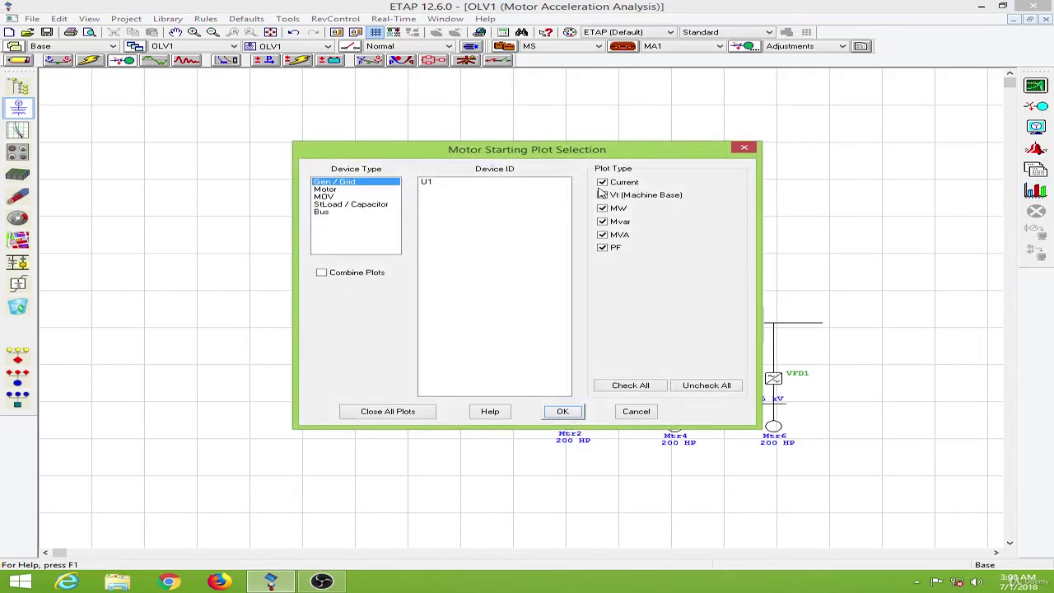
{"action": "left_click", "coordinate": [326, 190]}
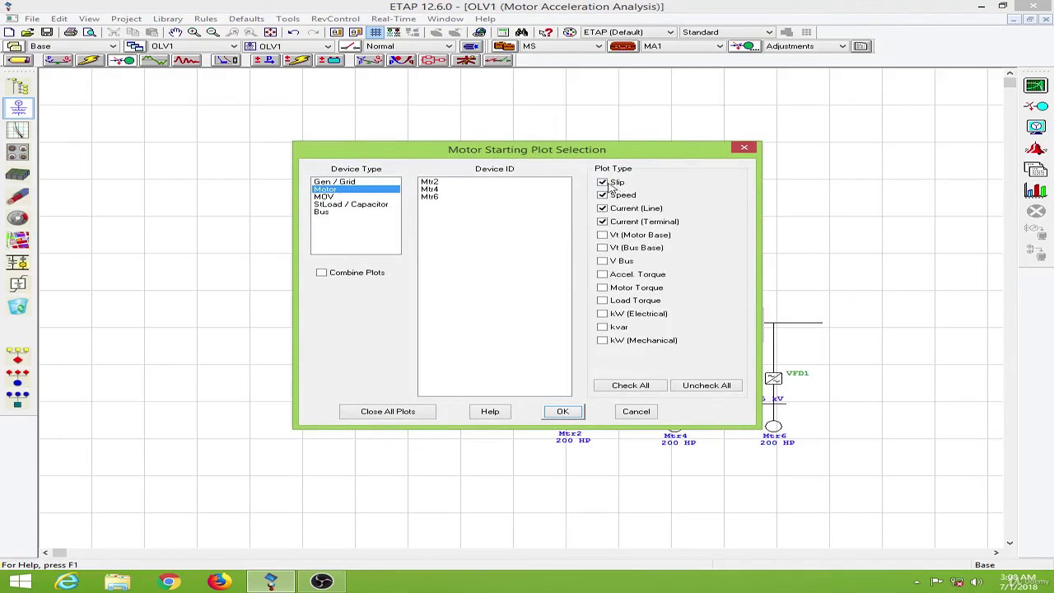
{"action": "left_click", "coordinate": [565, 413]}
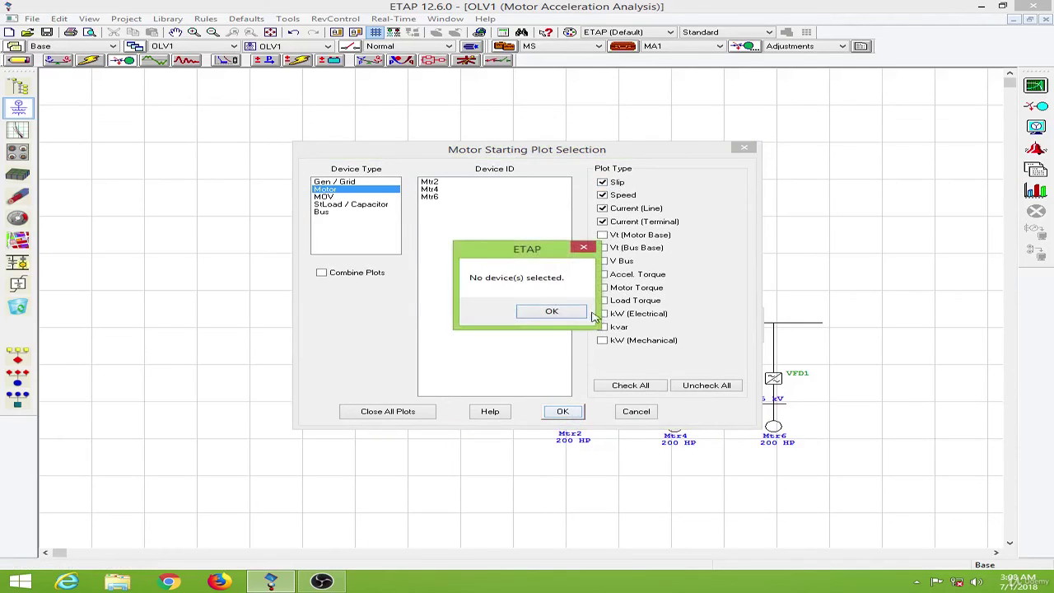
{"action": "left_click", "coordinate": [559, 317]}
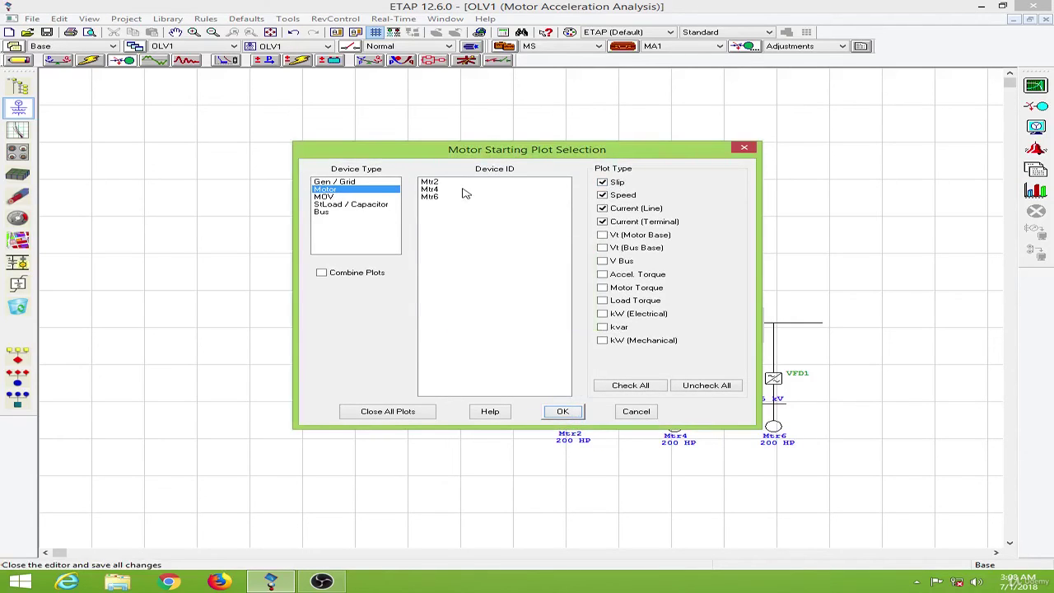
{"action": "left_click_drag", "start_coordinate": [462, 182], "coordinate": [447, 193]}
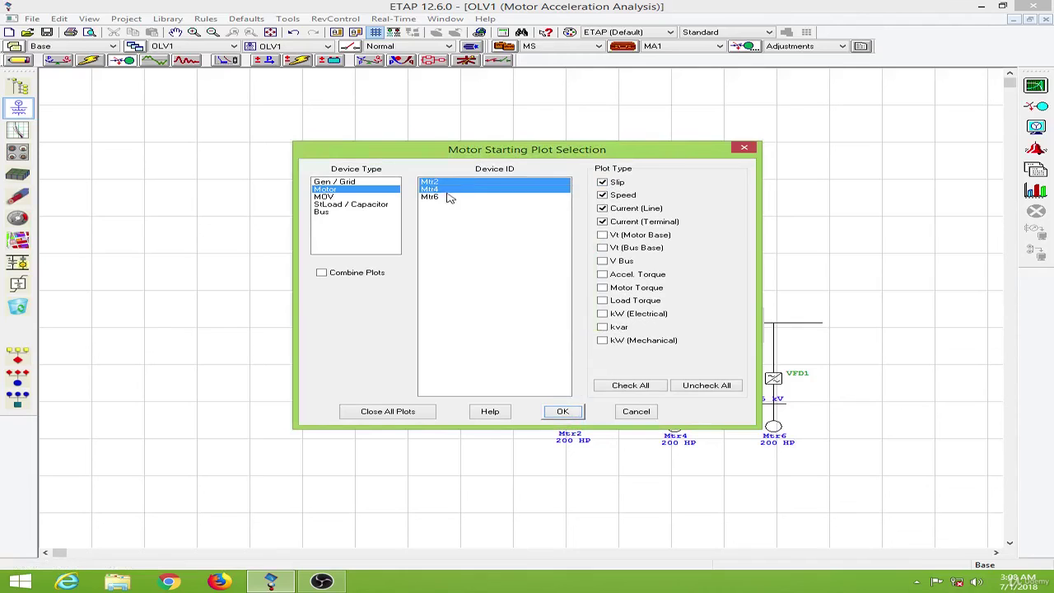
{"action": "left_click", "coordinate": [563, 411]}
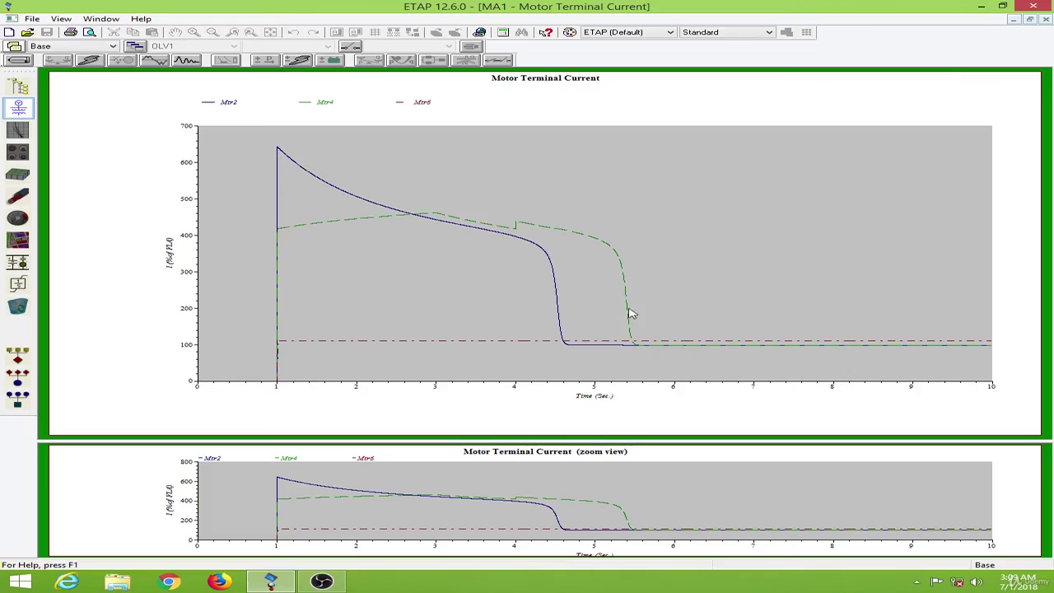
Compare the rerun study's terminal current, speed and line current curves for the three motors, closing the plots and the time slider.
{"action": "left_click", "coordinate": [1045, 19]}
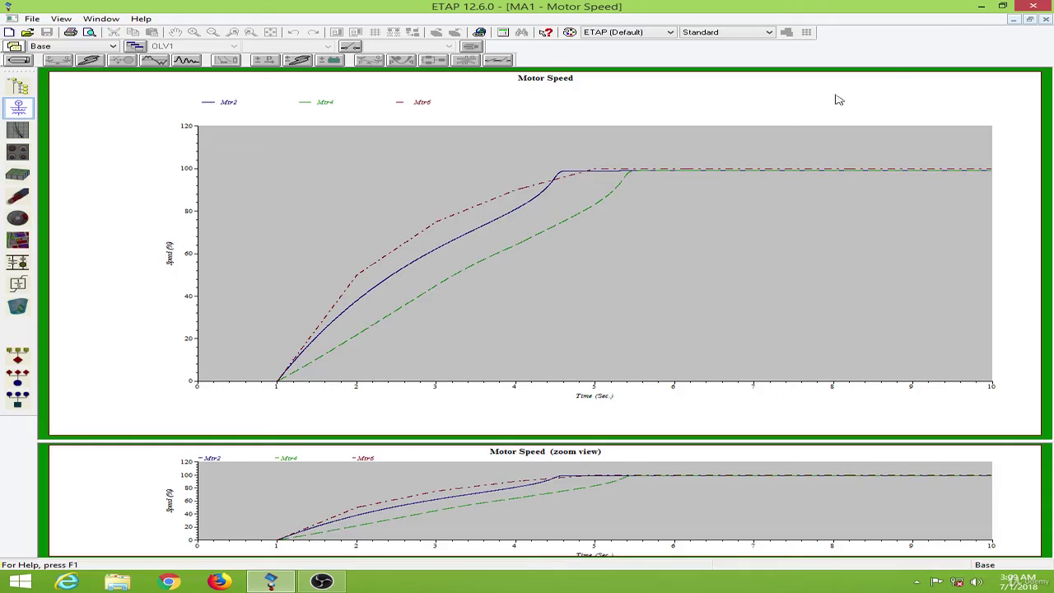
{"action": "left_click", "coordinate": [1046, 19]}
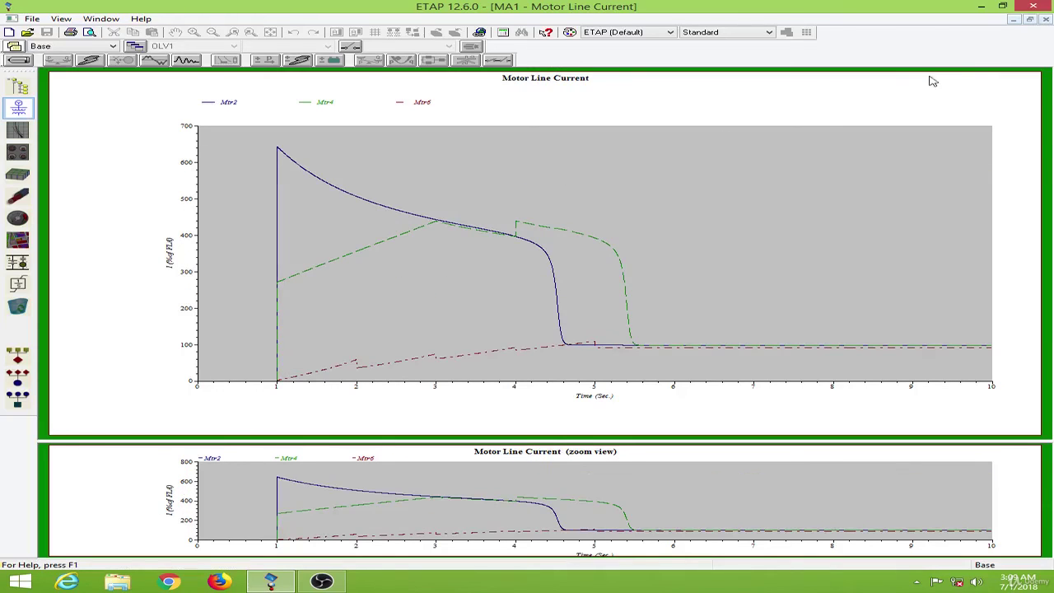
{"action": "left_click", "coordinate": [1046, 19]}
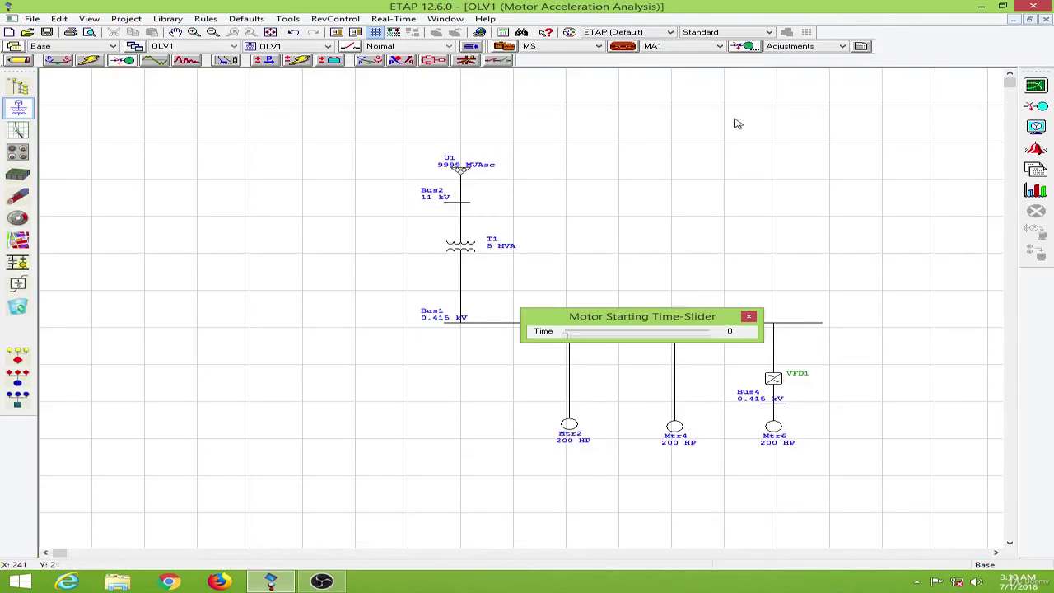
{"action": "left_click", "coordinate": [752, 315]}
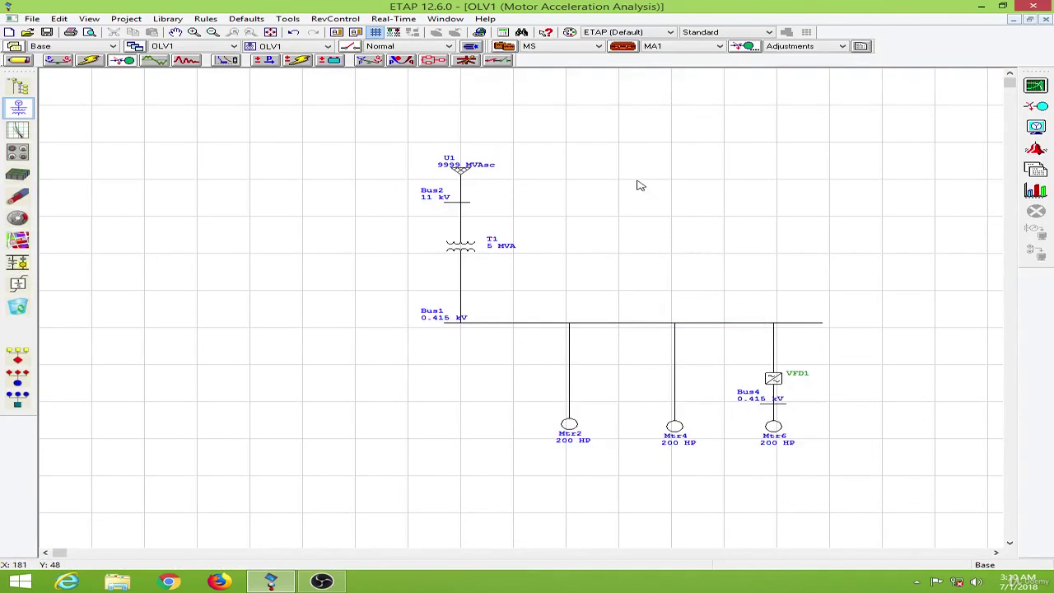